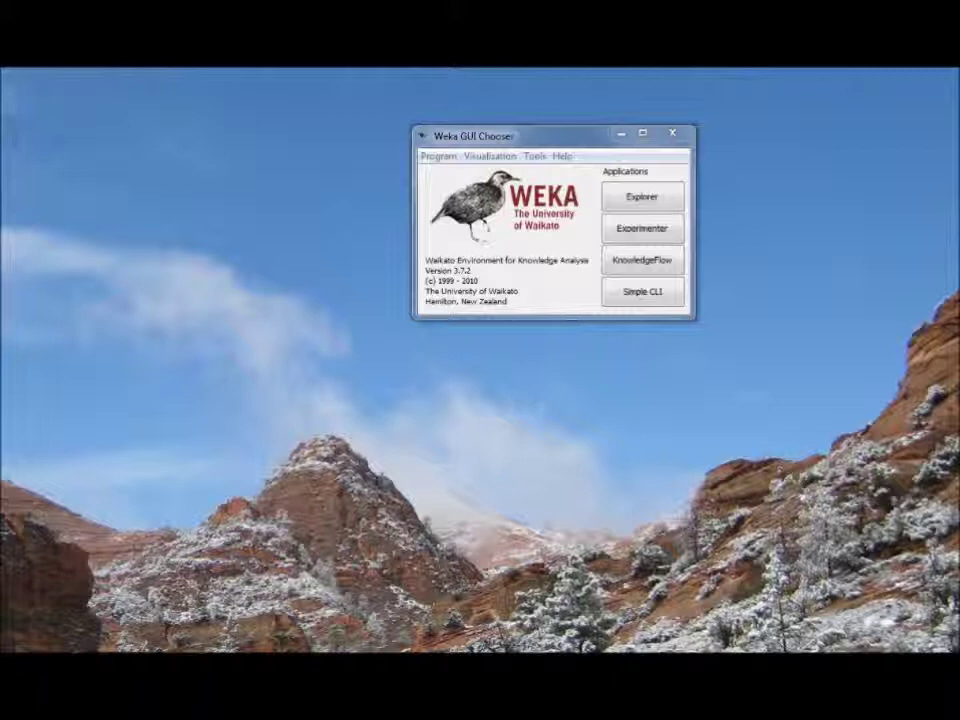
- Open the Weka Explorer and load the colonCA.arff dataset from the data folder in My Documents
left_click(614, 206)
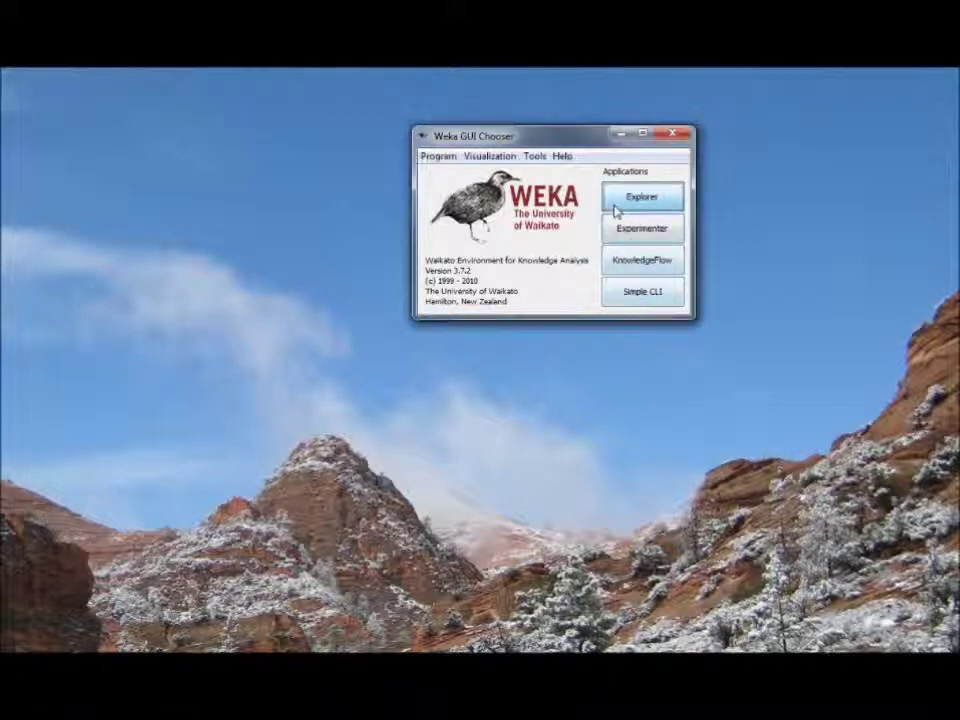
left_click_drag(0, 72, 321, 170)
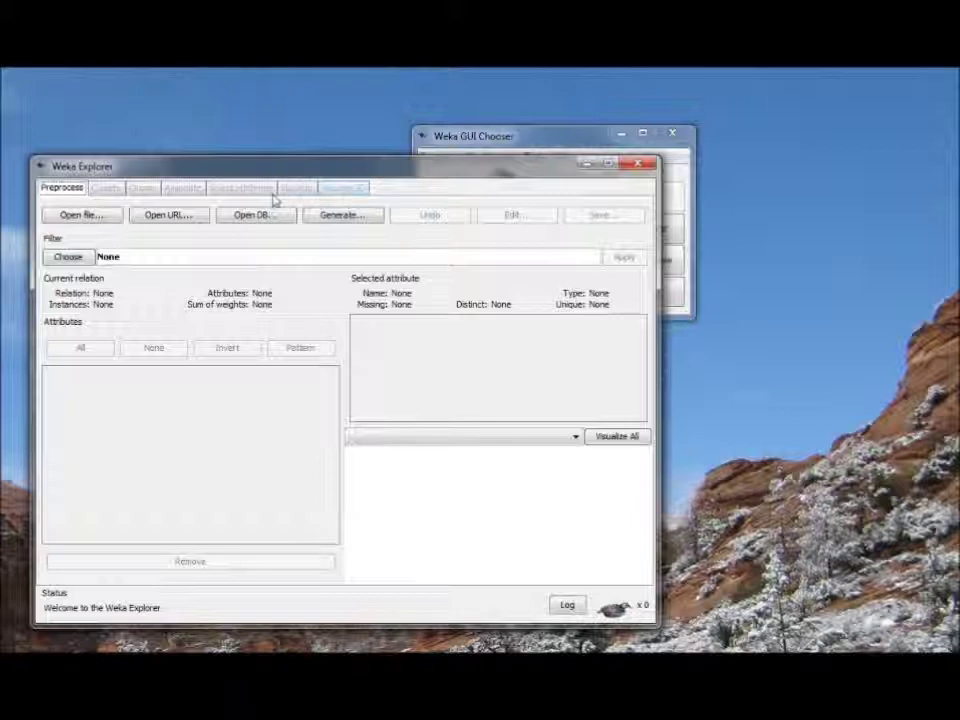
left_click(68, 216)
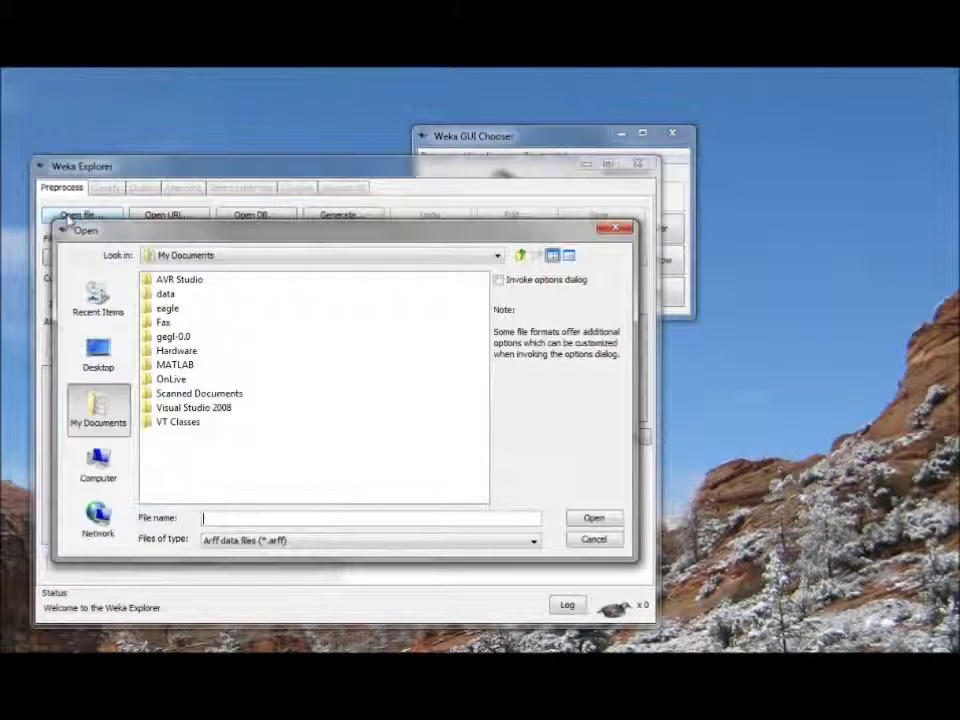
double_click(167, 295)
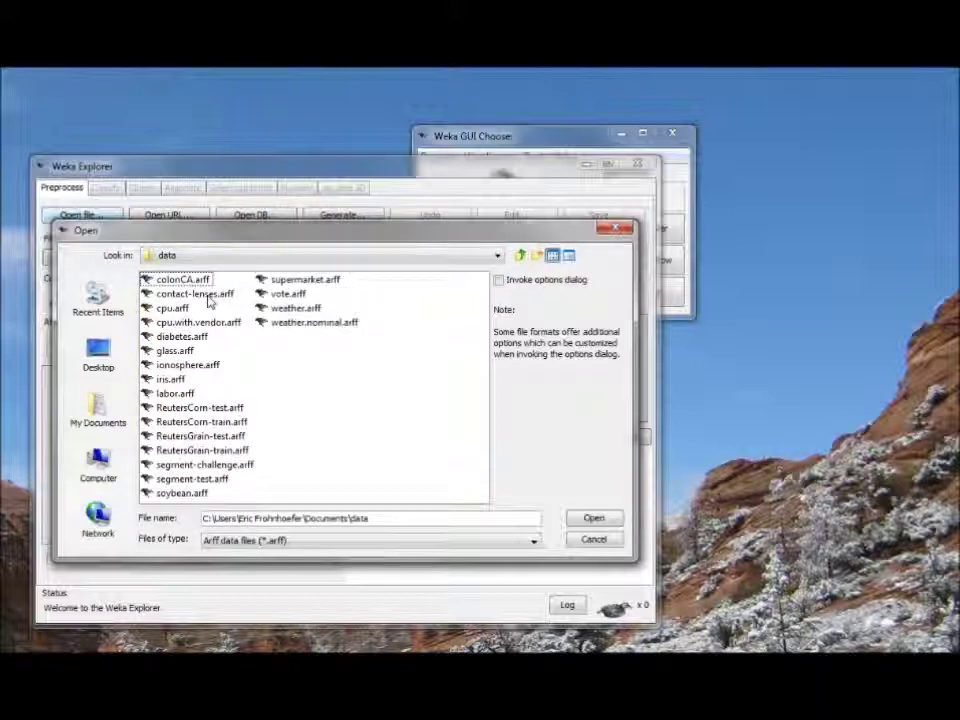
double_click(195, 280)
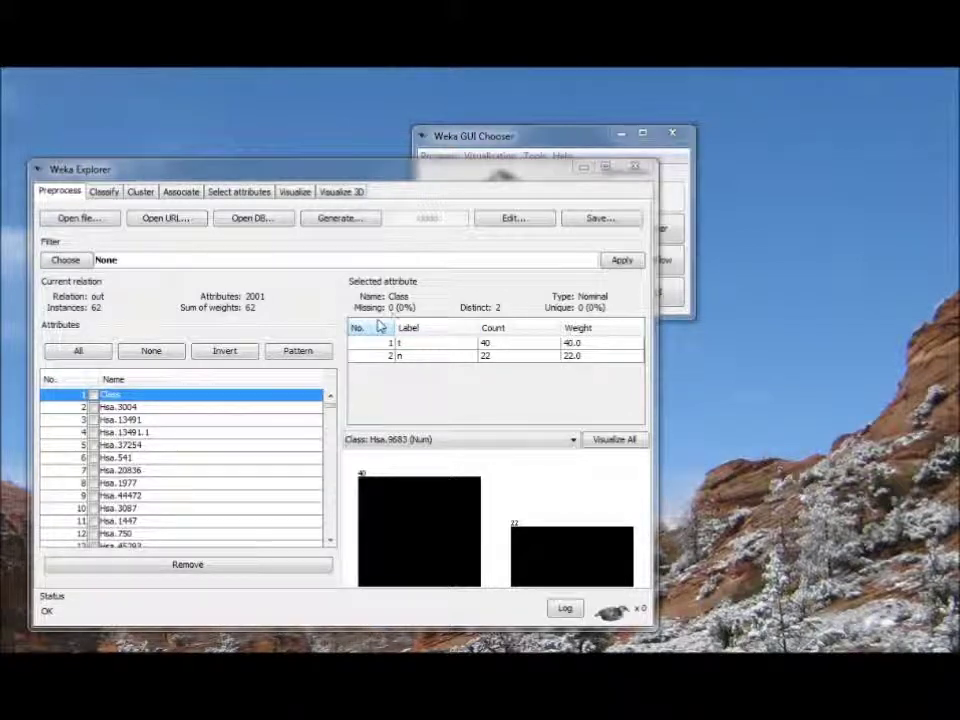
- Run attribute selection on the full training set with the CfsSubsetEval evaluator, BestFirst search and Class as the target
left_click(230, 199)
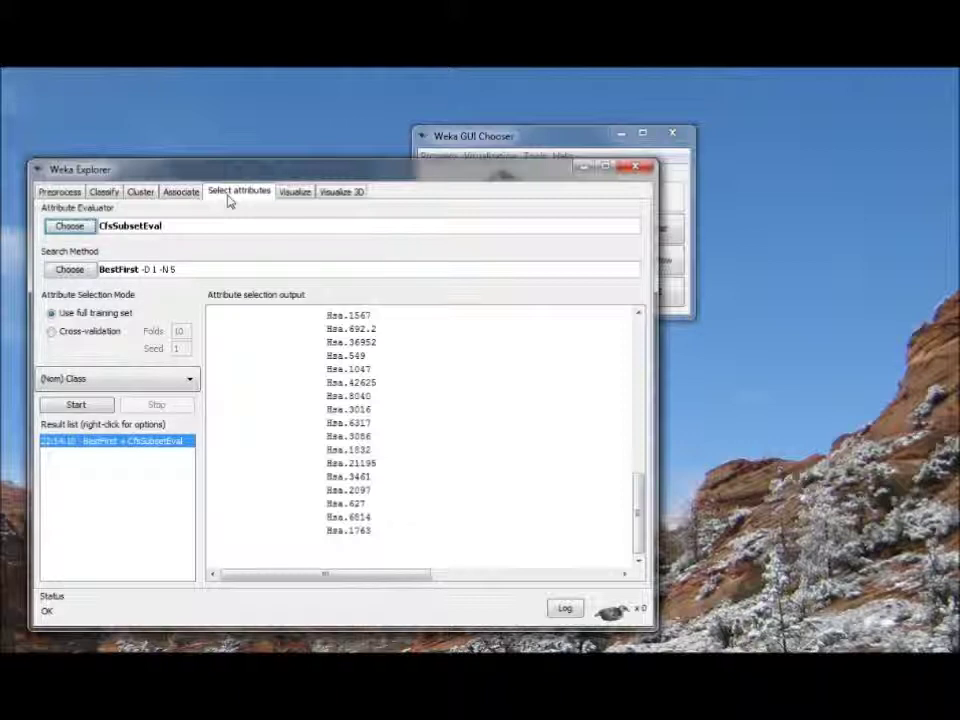
left_click(80, 226)
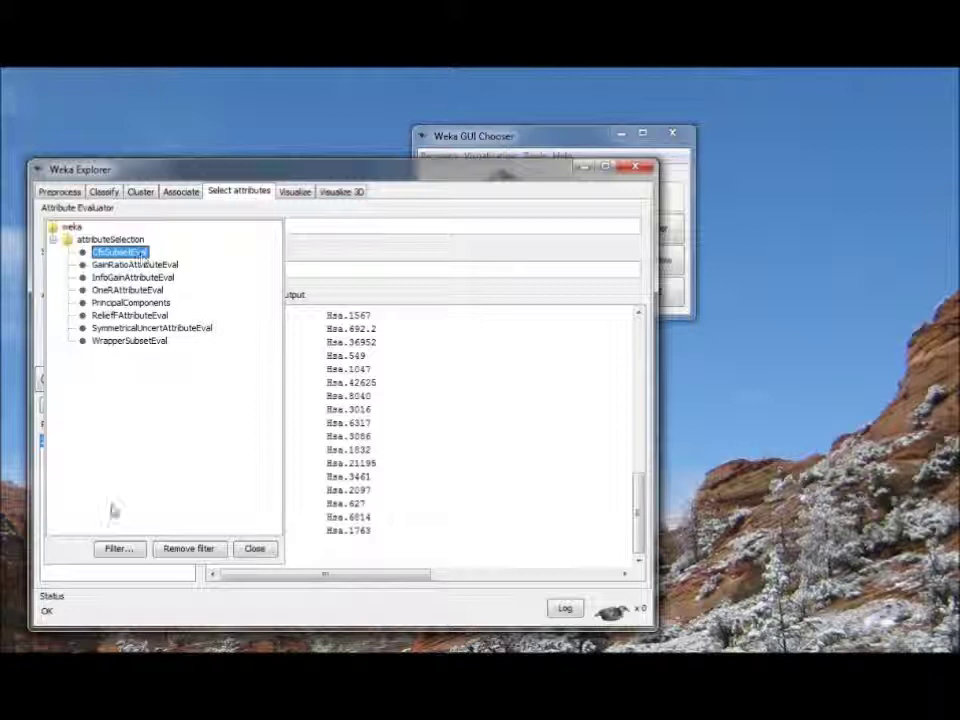
left_click(240, 551)
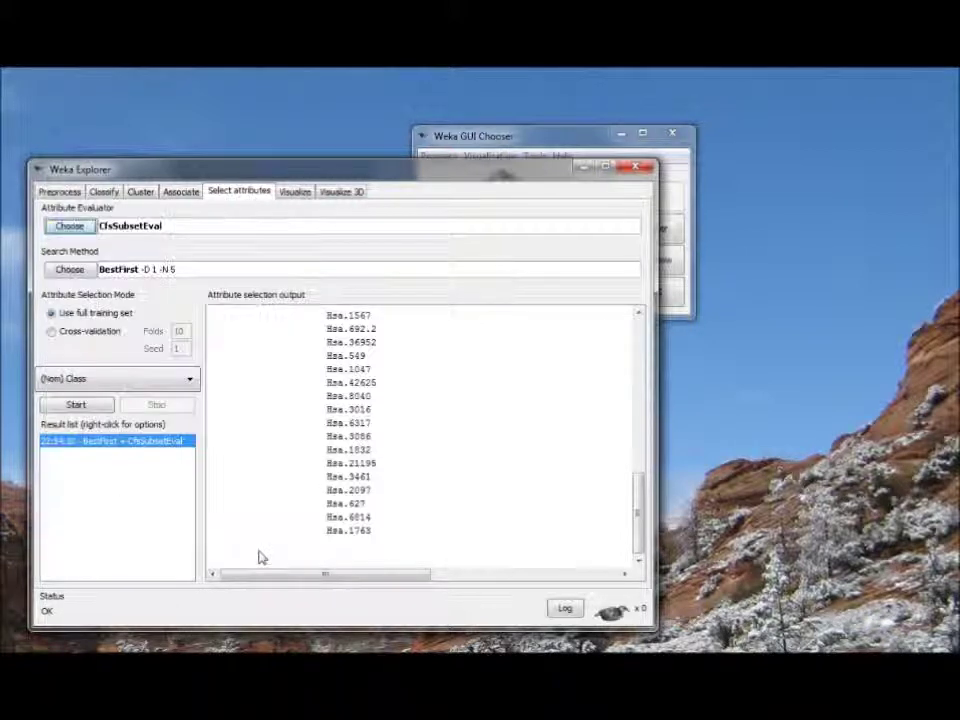
left_click(74, 404)
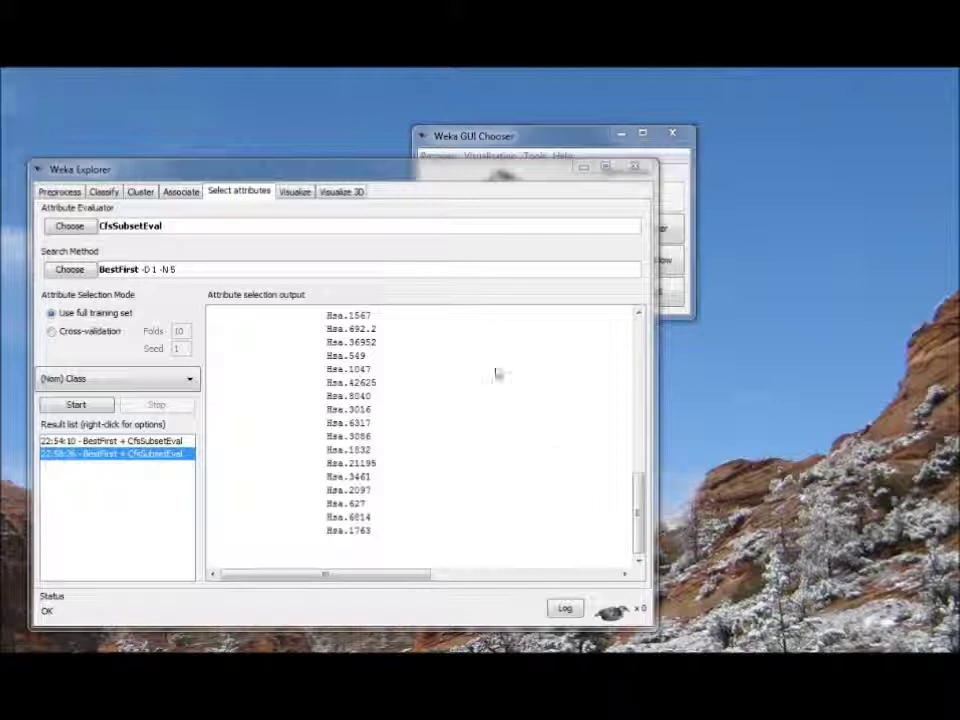
- View the dataset in the 3D scatter plot, rotating and zooming it to examine how the classes separate
left_click(344, 192)
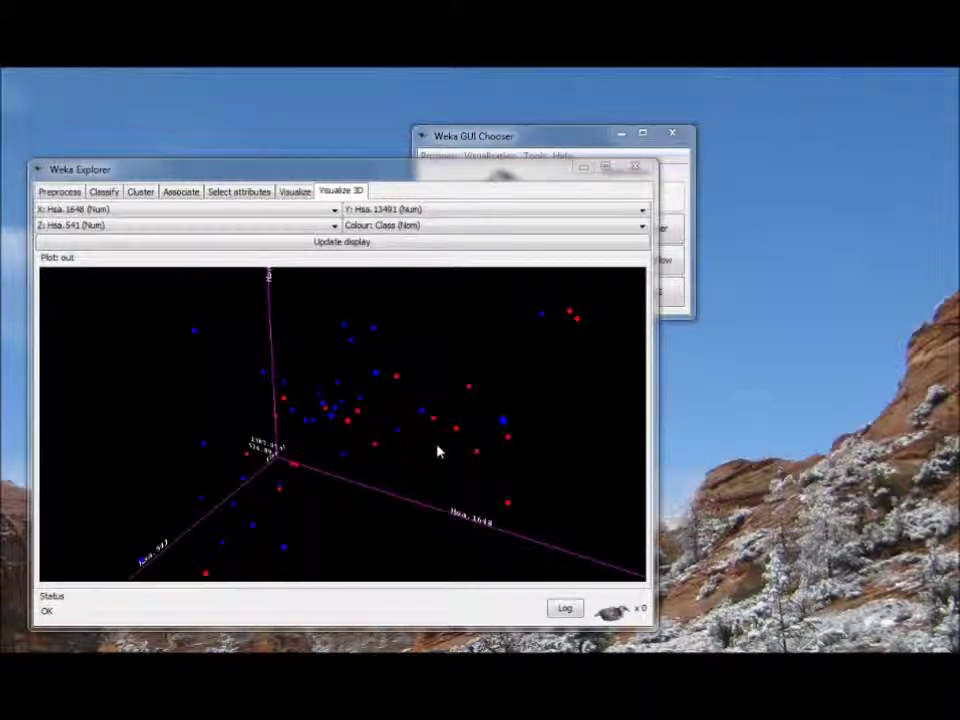
left_click_drag(227, 514, 299, 489)
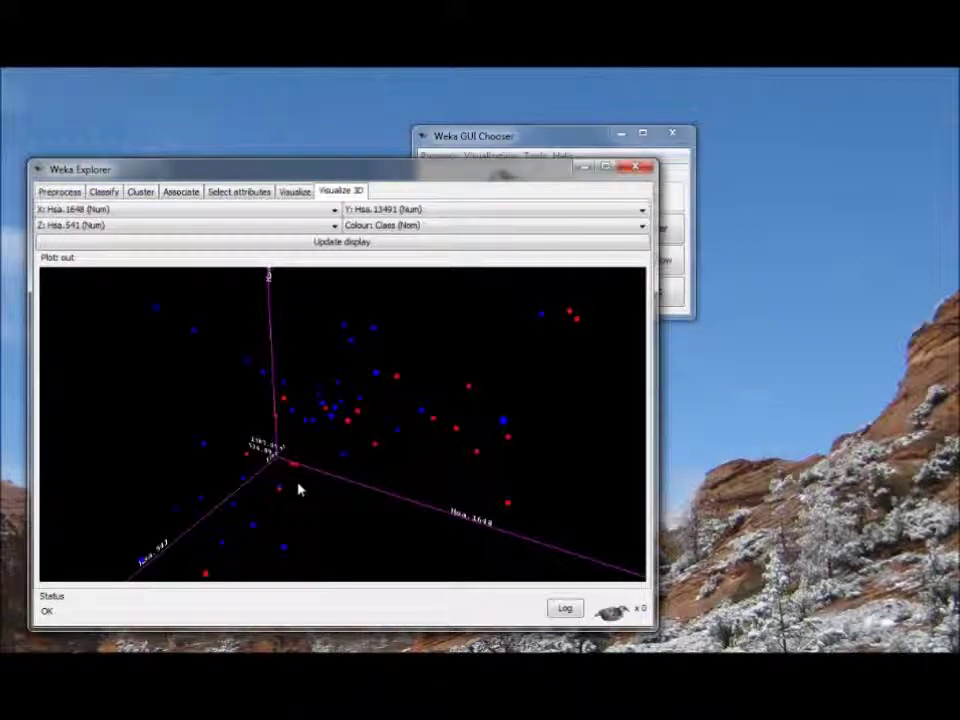
left_click_drag(299, 489, 300, 491)
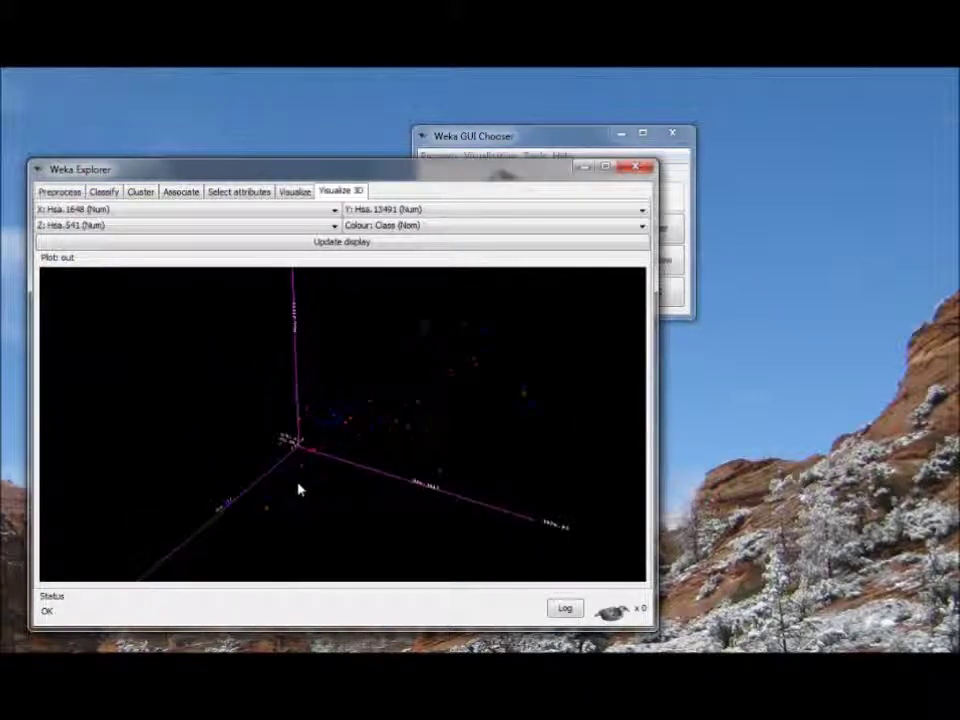
left_click_drag(568, 410, 461, 433)
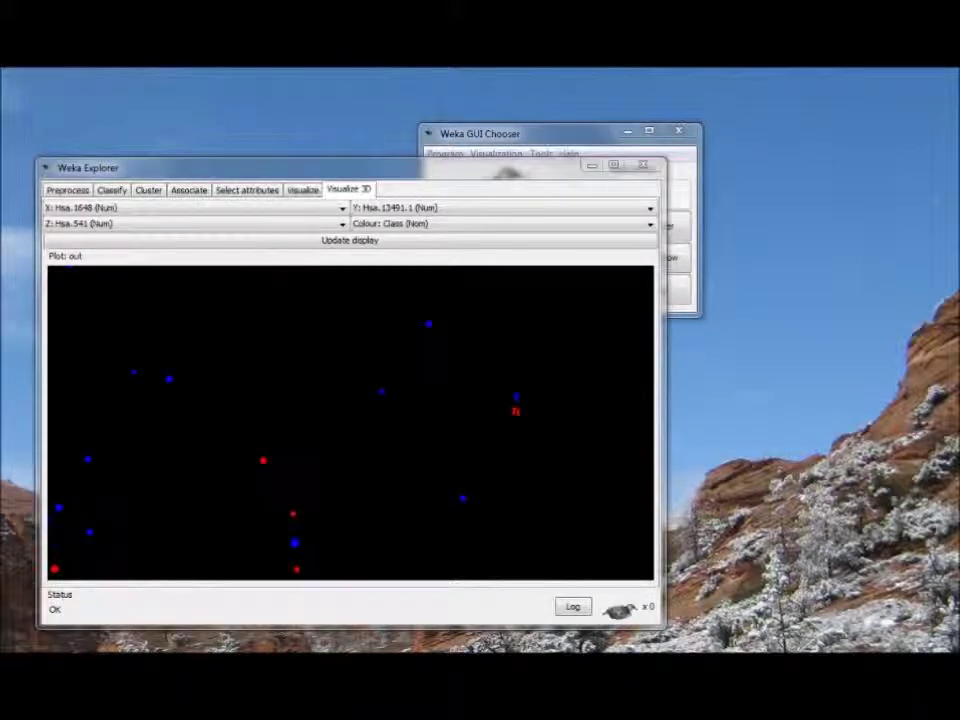
- Review the list of selected attributes in the attribute selection output and highlight Hsa.810, Hsa.8147 and Hsa.823
left_click(254, 195)
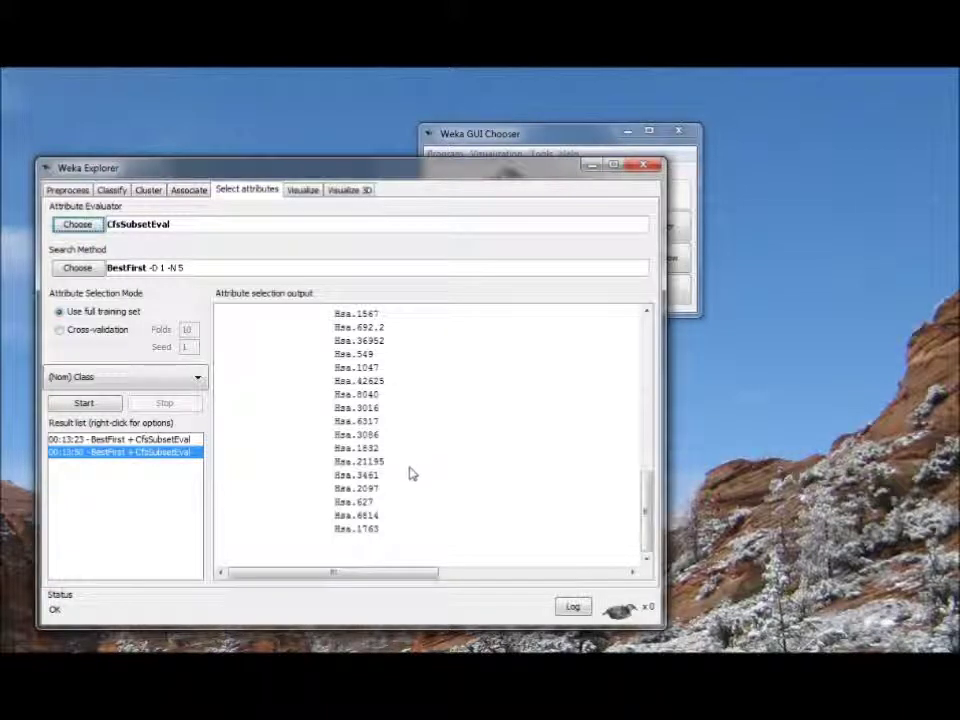
scroll(410, 472, "up", 5)
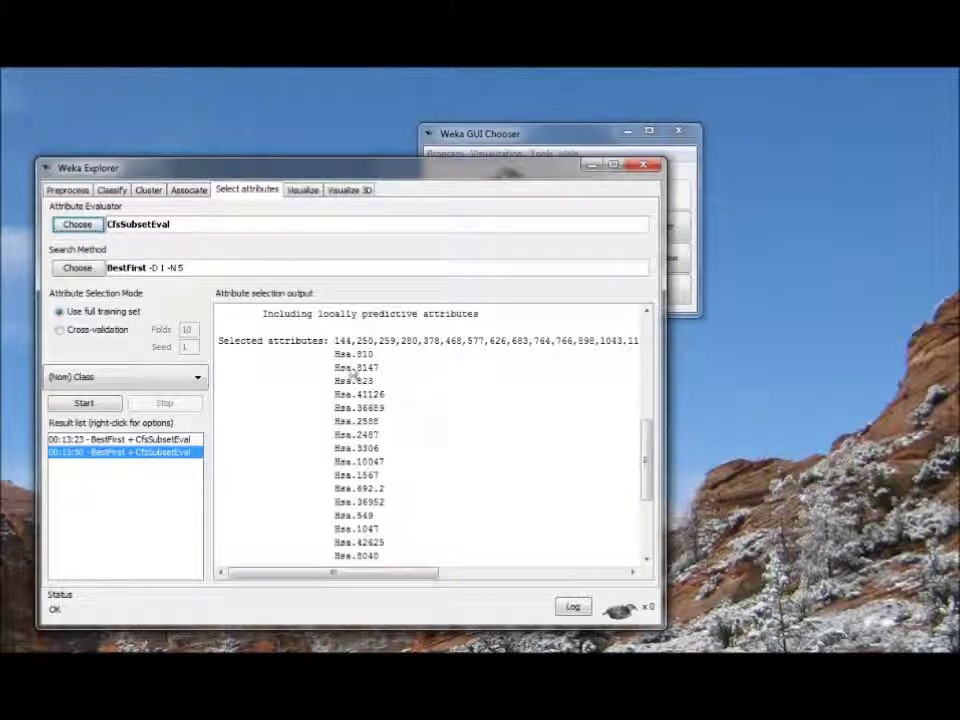
left_click_drag(336, 357, 387, 381)
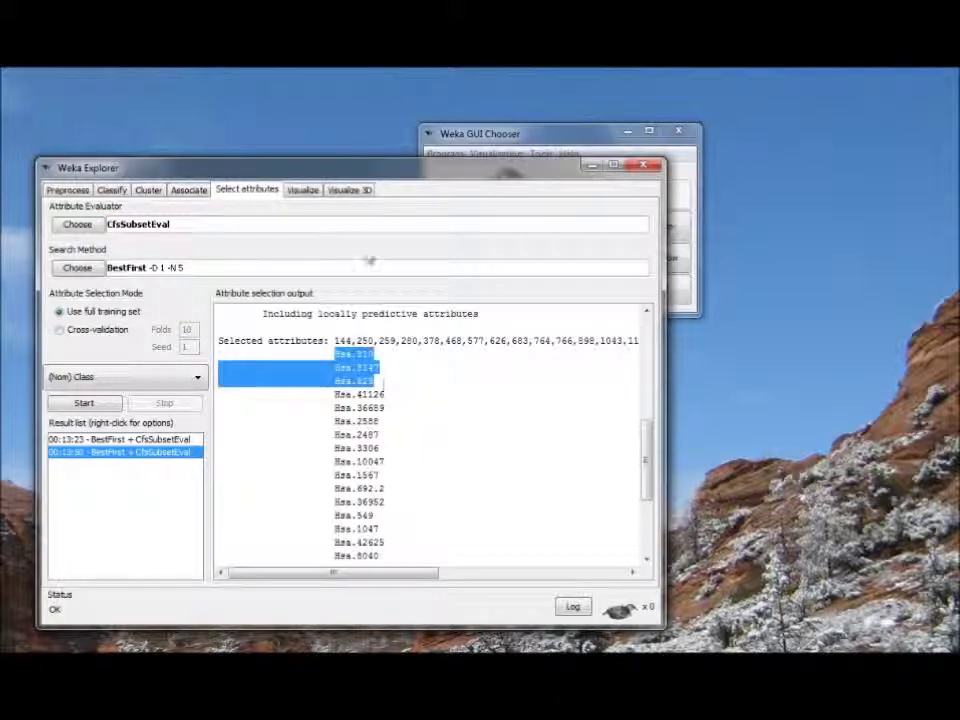
- Set the 3D plot's X axis to Hsa.6977 and rotate the updated plot to inspect it
left_click(366, 191)
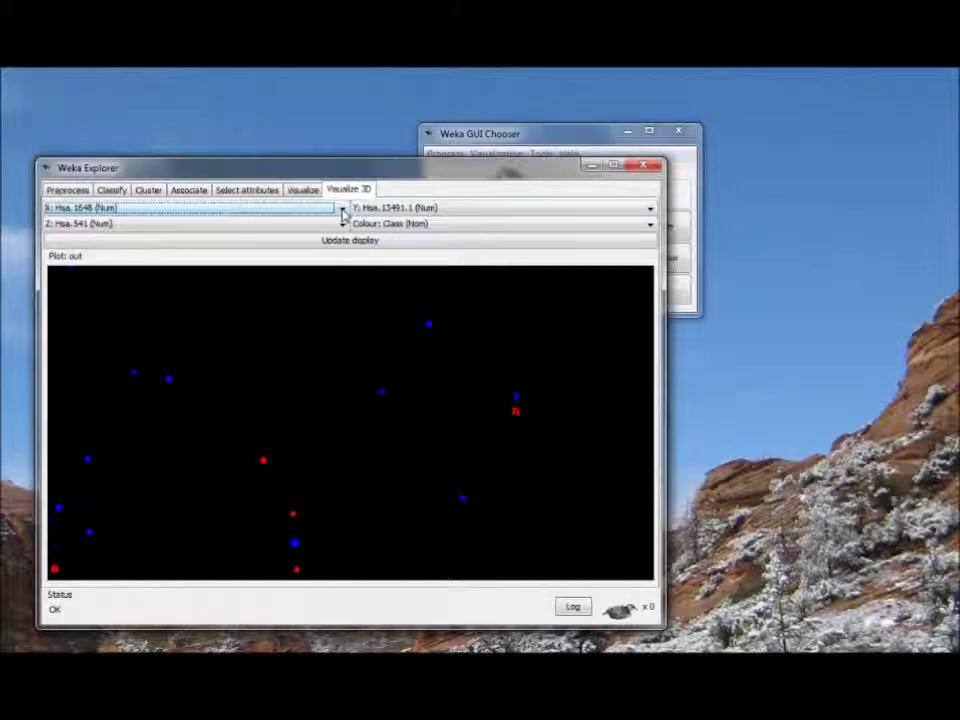
left_click(342, 212)
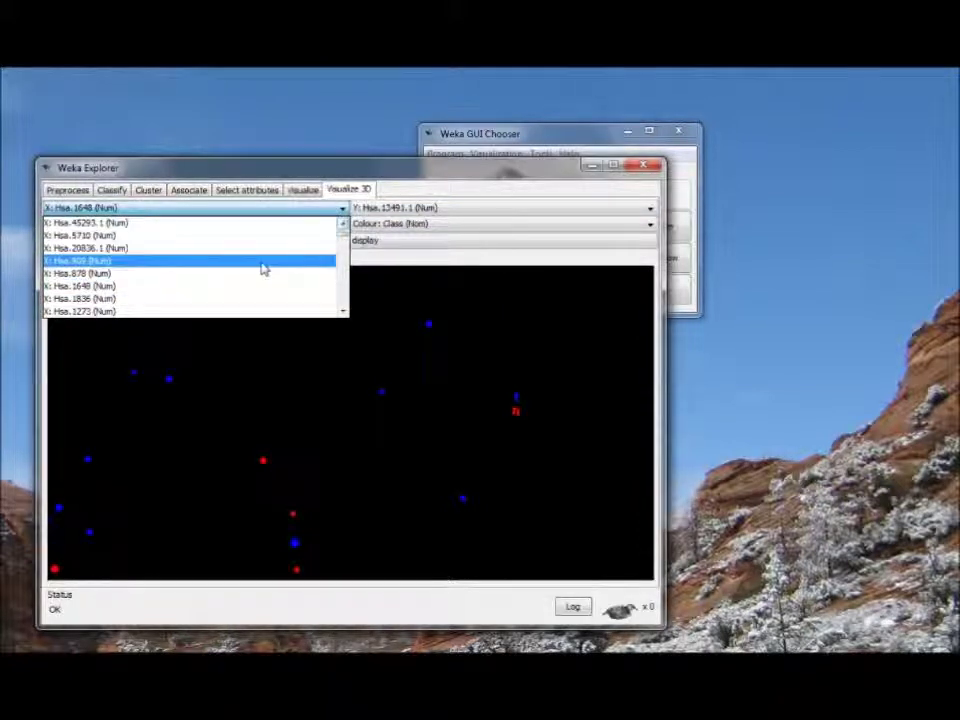
scroll(226, 295, "up", 3)
scroll(226, 295, "up", 3)
scroll(226, 295, "down", 8)
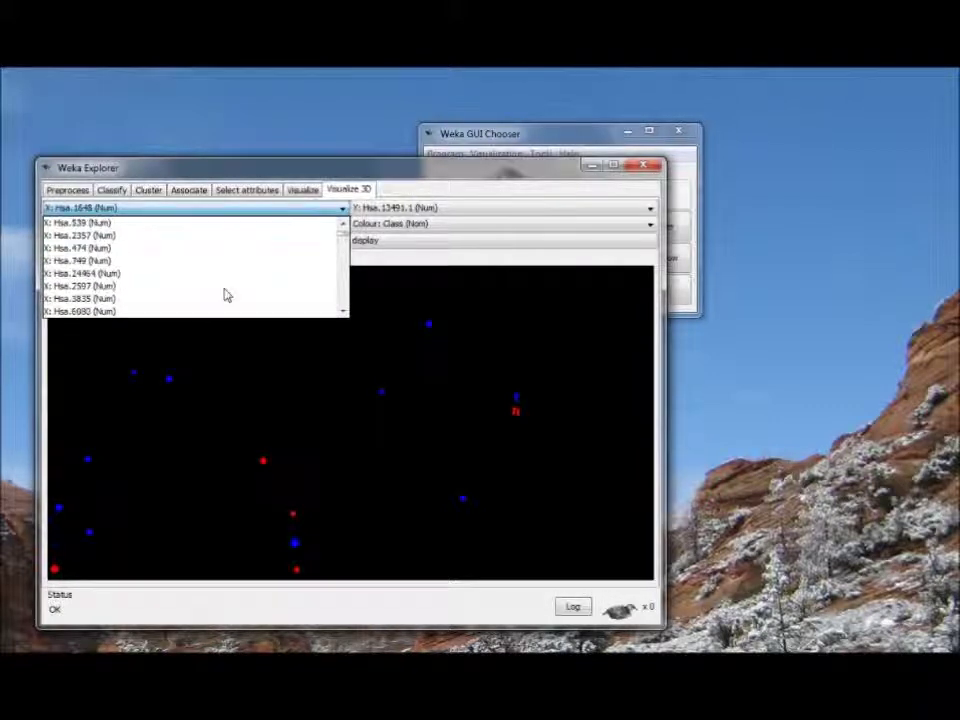
scroll(226, 295, "down", 2)
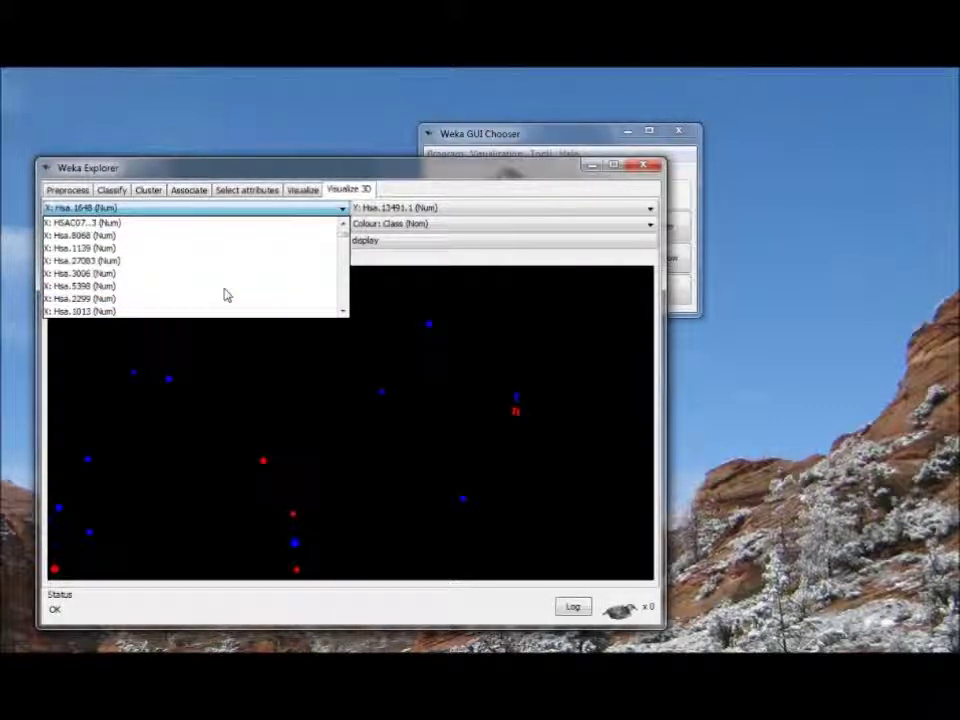
scroll(214, 274, "down", 4)
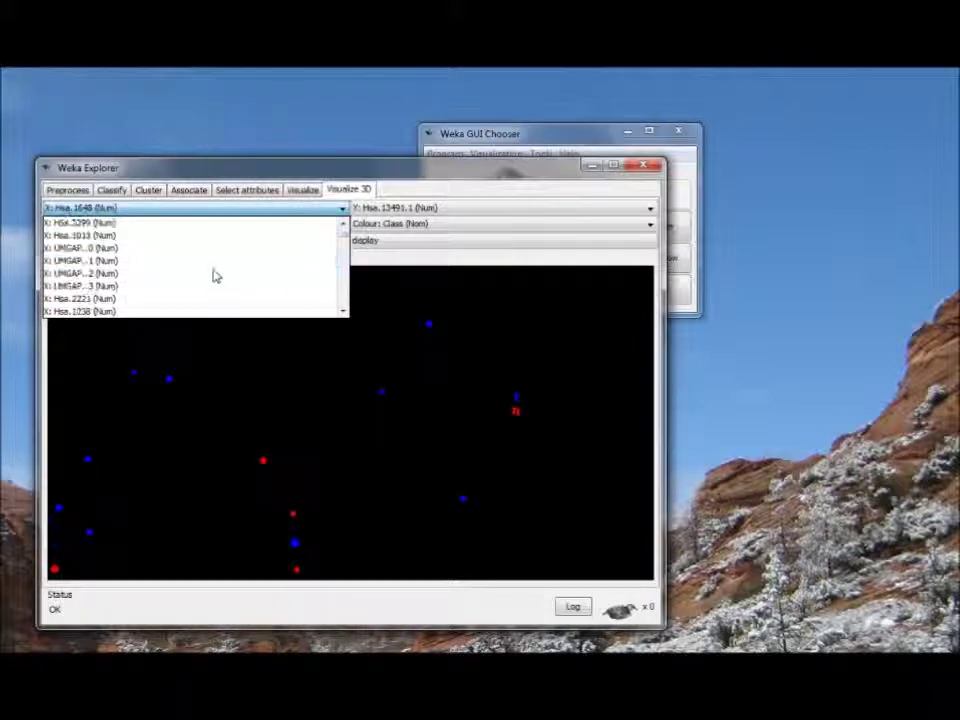
scroll(214, 274, "down", 1)
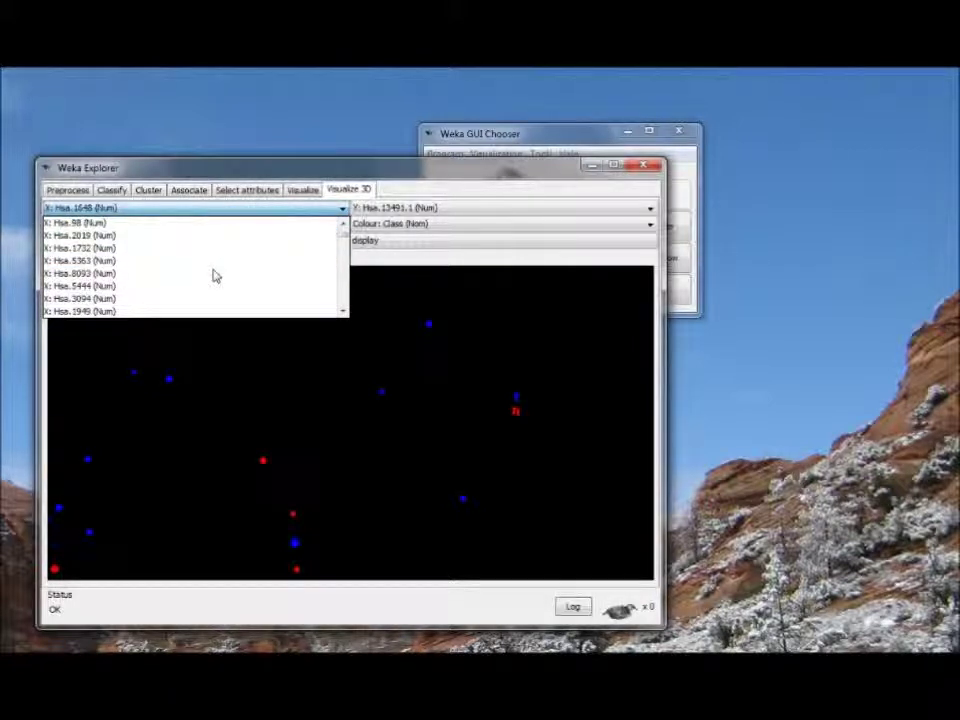
scroll(216, 294, "down", 5)
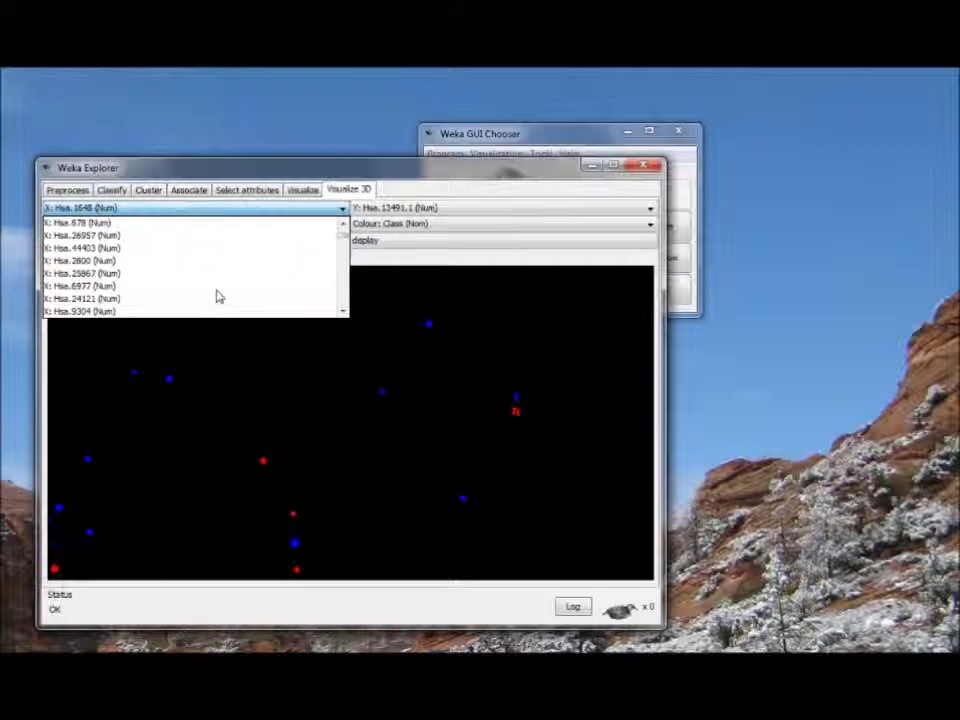
left_click(216, 288)
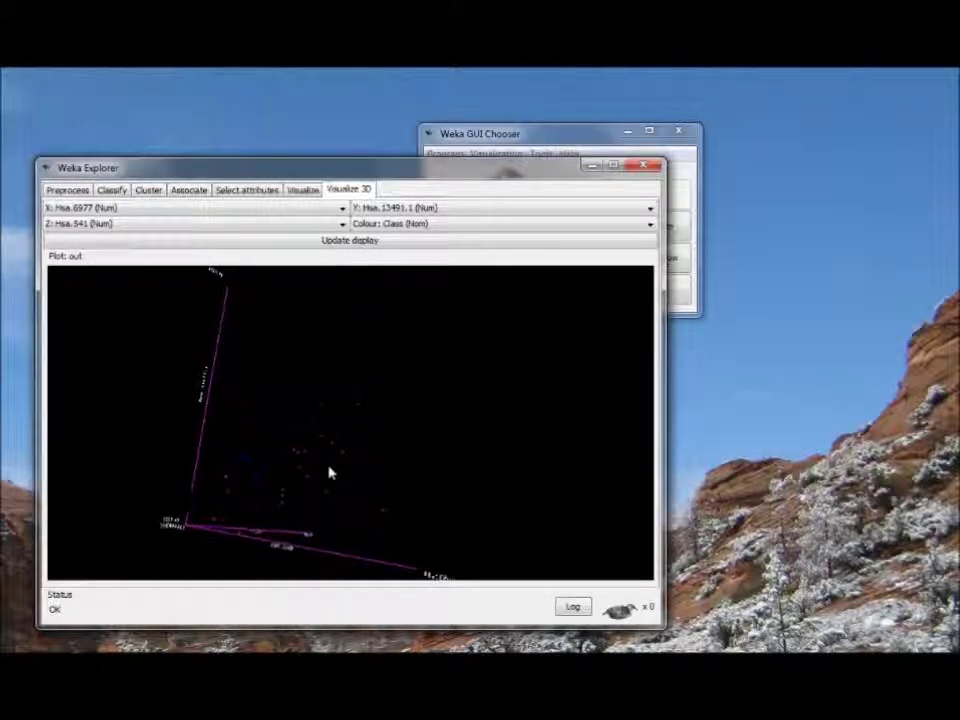
left_click_drag(300, 473, 402, 470)
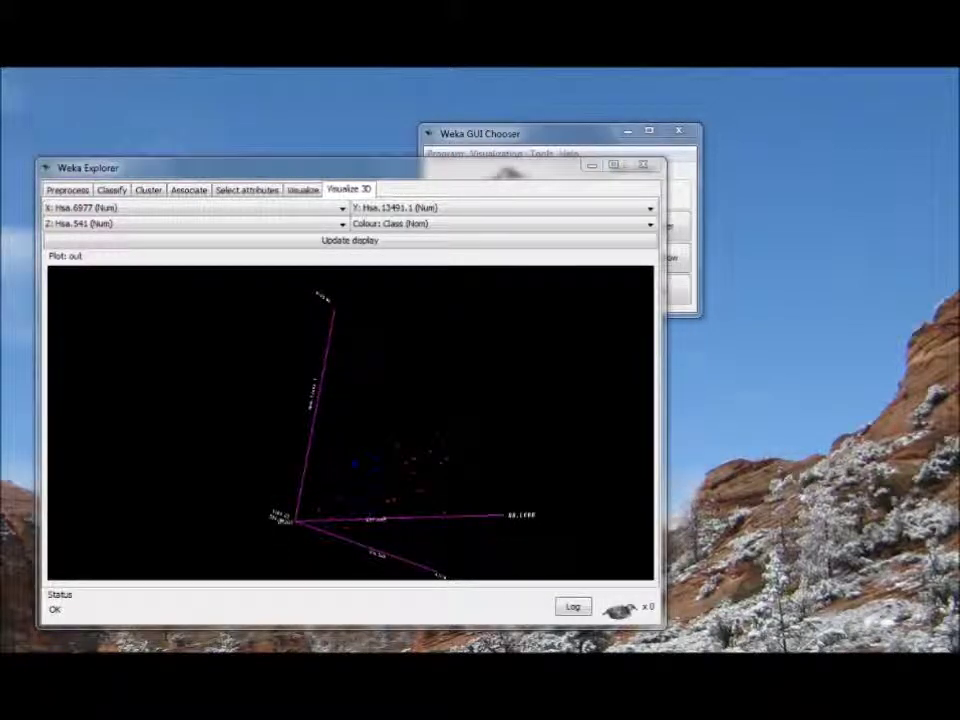
- Close the Explorer and the GUI Chooser, and open a fresh Explorer from the relaunched chooser
left_click(643, 165)
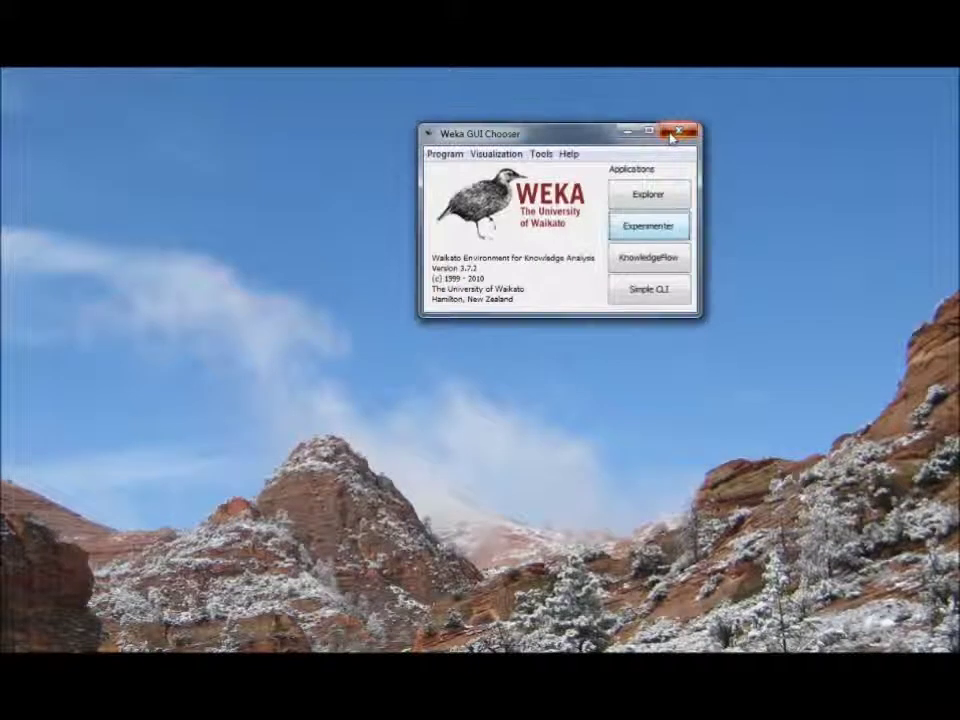
left_click(677, 132)
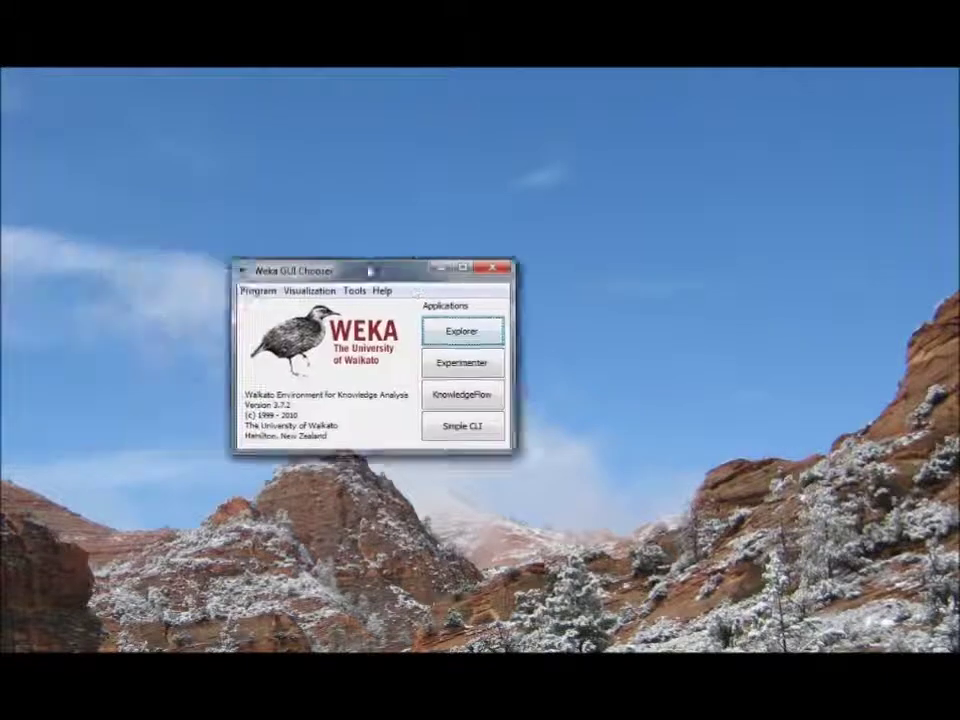
left_click_drag(369, 272, 574, 180)
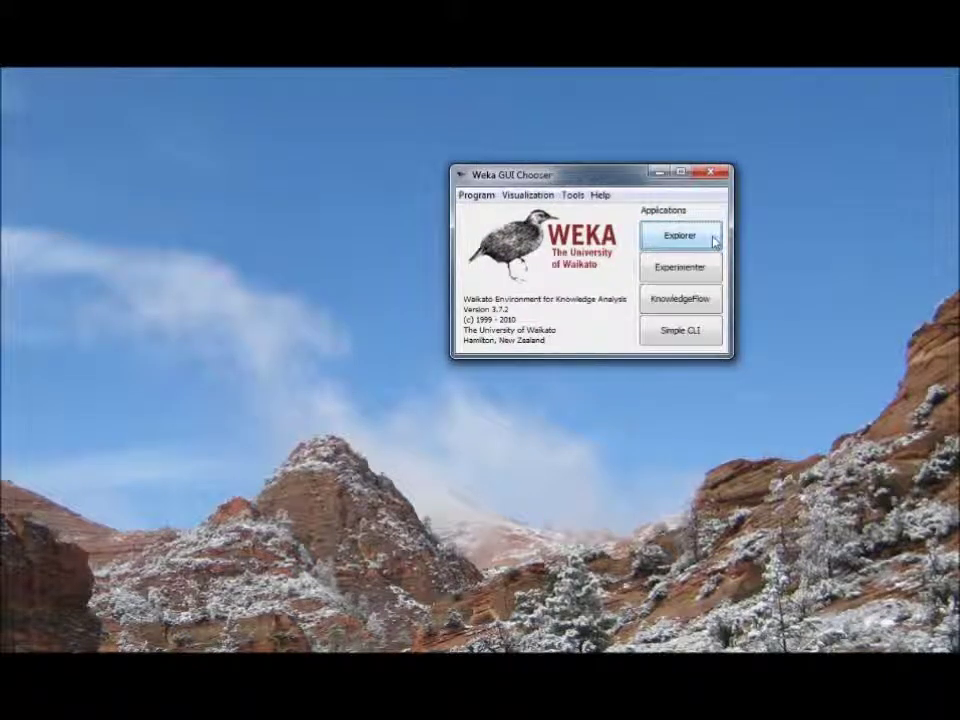
left_click(715, 238)
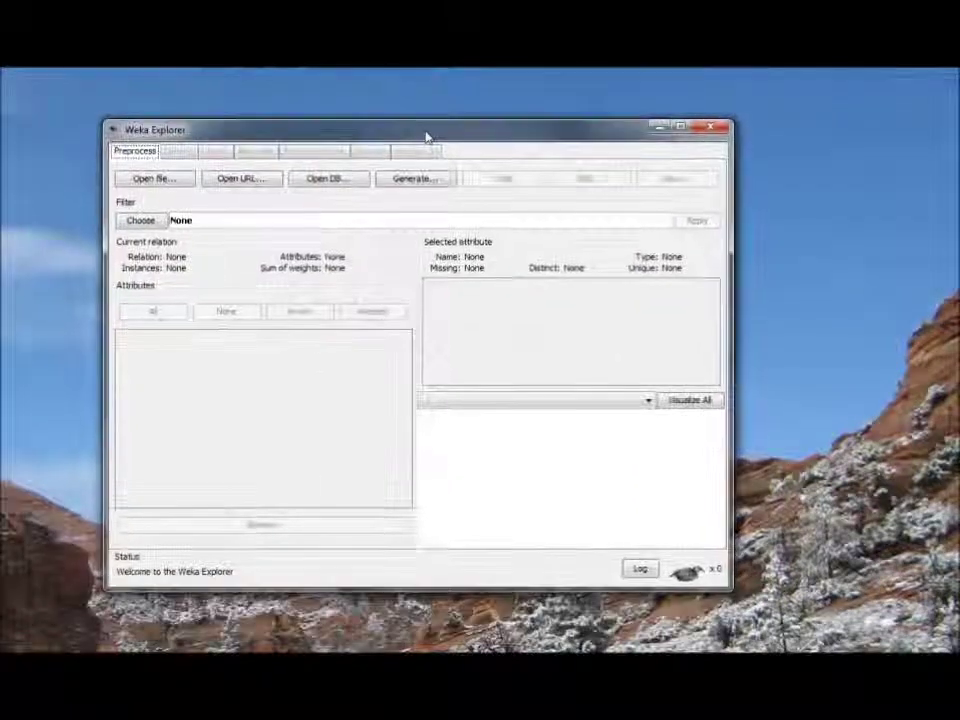
- Load colonCA.arff from the data folder into the new Explorer session
left_click(150, 178)
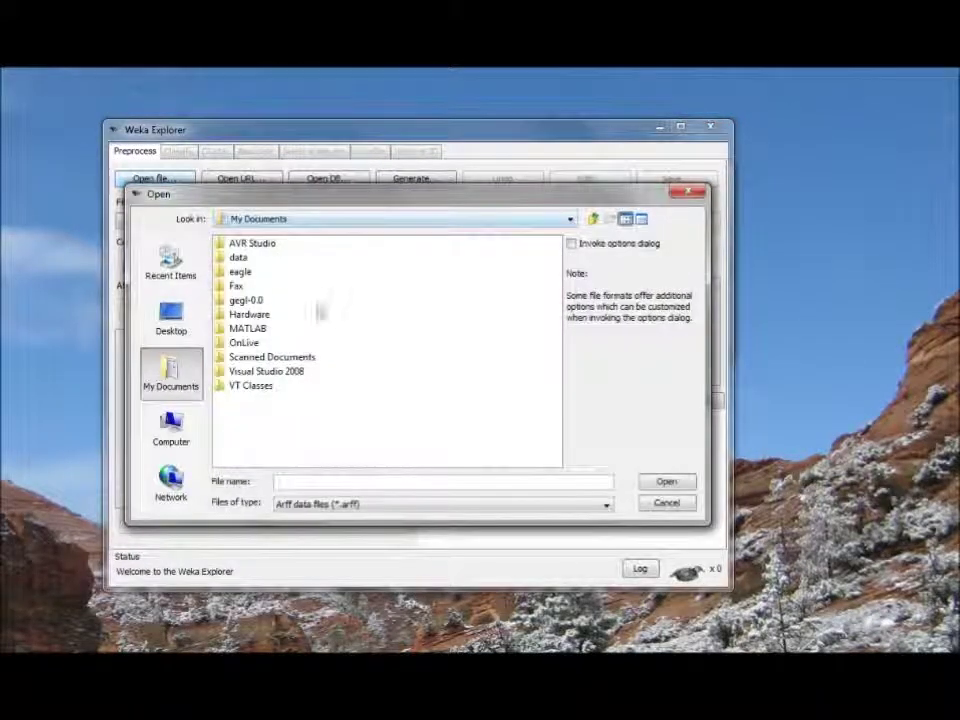
double_click(241, 258)
double_click(256, 244)
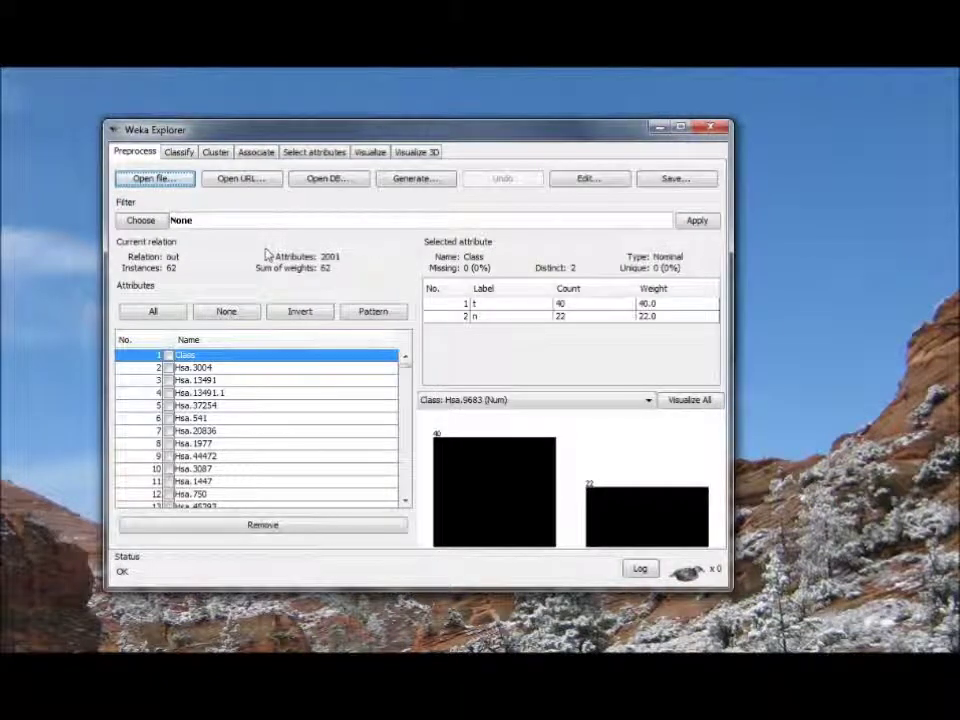
- Choose the nominal Class attribute as the selection target and run CfsSubsetEval with BestFirst on the full training set
left_click(337, 158)
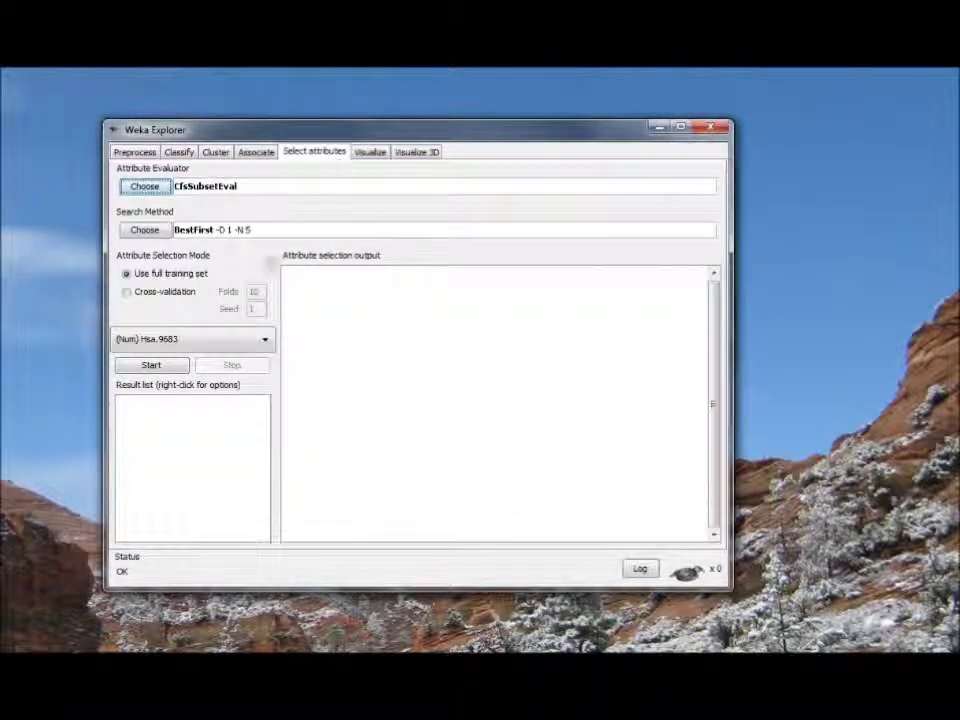
left_click(185, 346)
scroll(184, 362, "up", 5)
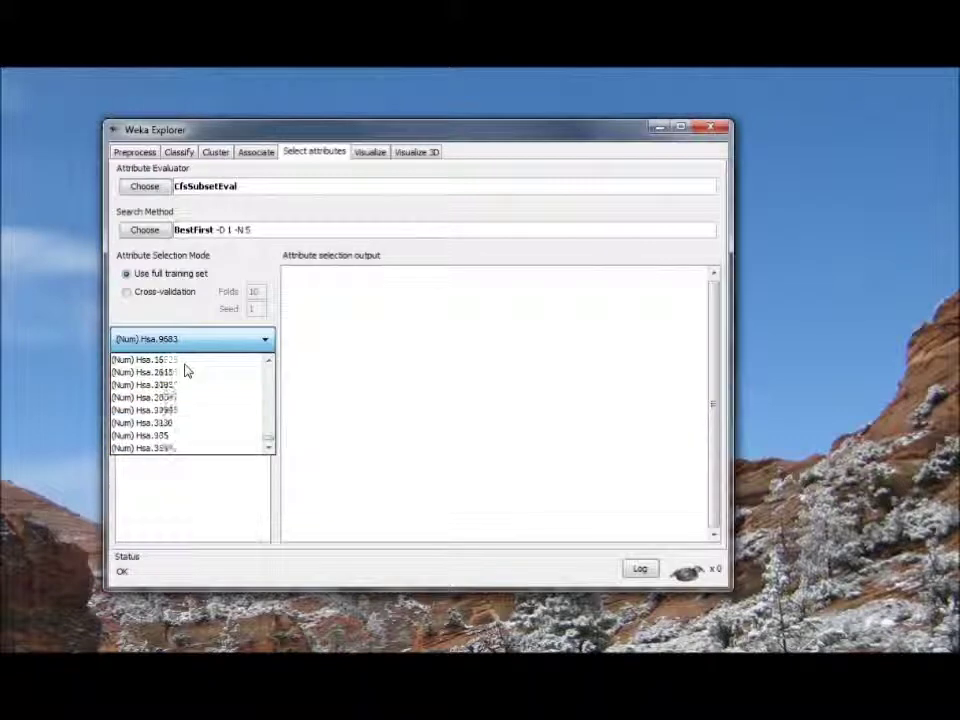
left_click_drag(270, 448, 270, 364)
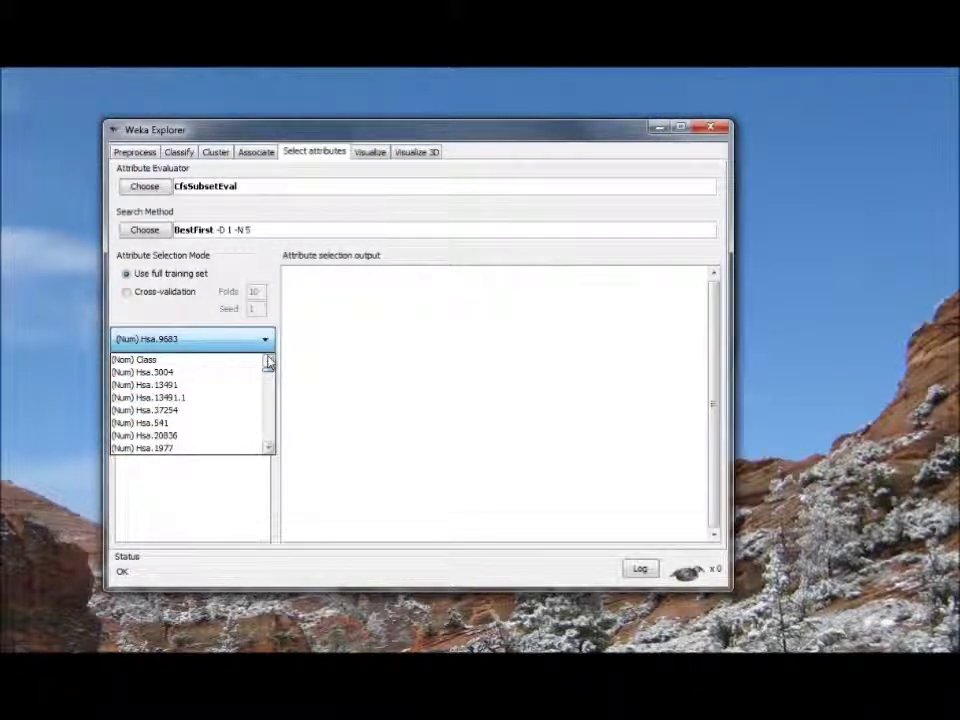
left_click(240, 361)
left_click(171, 367)
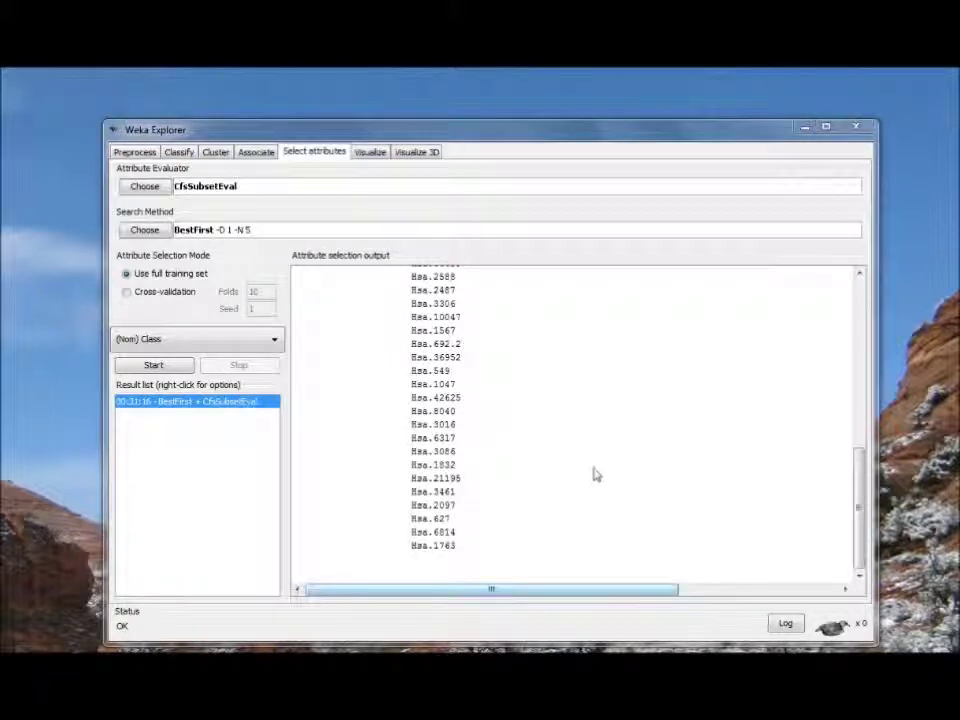
- Open the 3D visualization and pan, zoom and rotate the default plot to inspect its axes and points
left_click(421, 154)
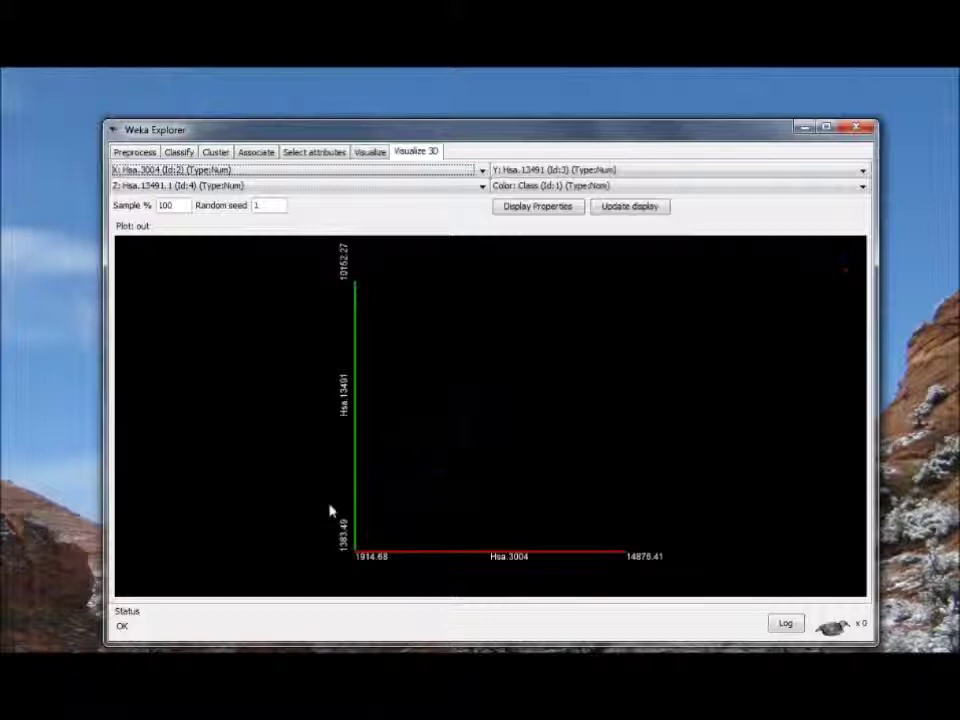
left_click_drag(373, 510, 424, 526)
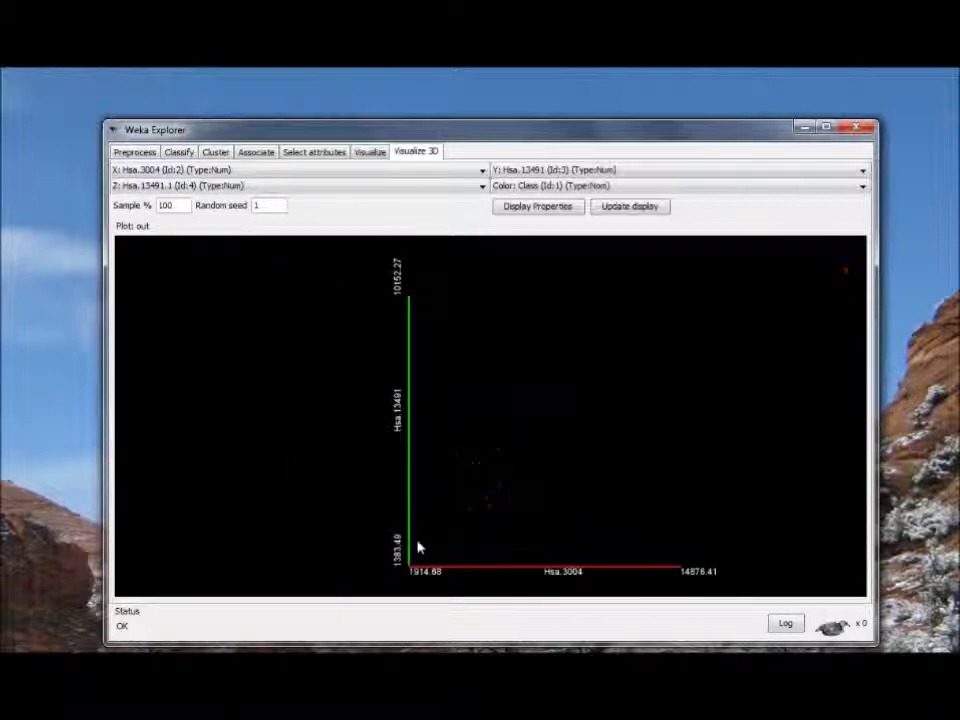
mouse_move(421, 548)
left_mouse_down()
mouse_move(431, 547)
mouse_move(435, 525)
mouse_move(423, 517)
mouse_move(407, 516)
mouse_move(392, 546)
mouse_move(444, 549)
mouse_move(446, 531)
mouse_move(426, 521)
mouse_move(410, 543)
mouse_move(435, 549)
mouse_move(423, 533)
left_mouse_up()
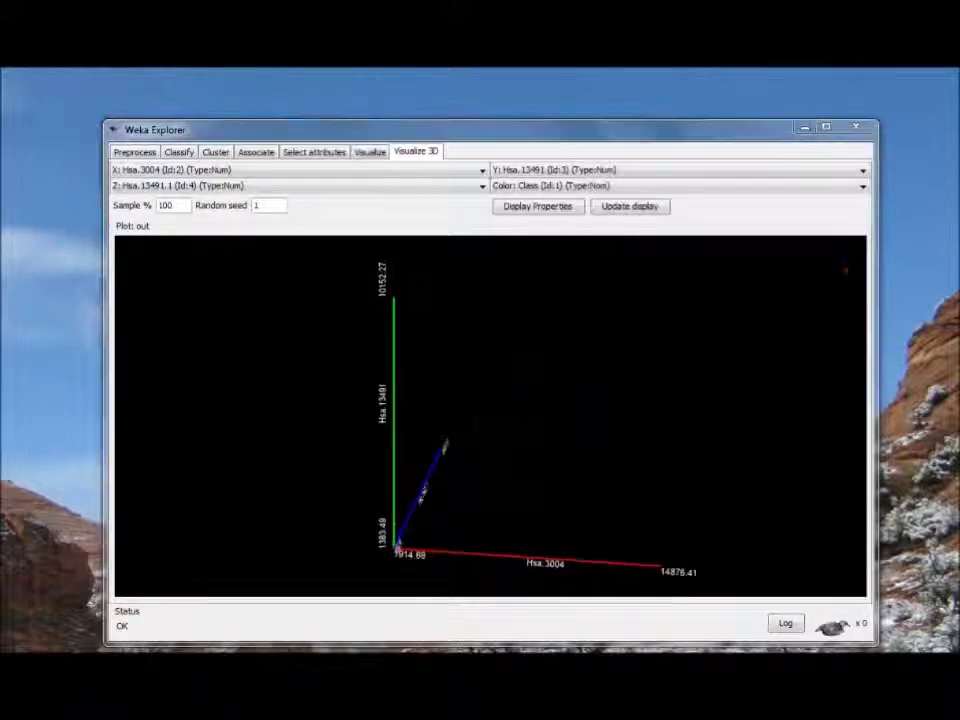
mouse_move(549, 564)
left_mouse_down()
mouse_move(540, 572)
mouse_move(538, 647)
mouse_move(559, 591)
mouse_move(542, 585)
mouse_move(536, 536)
mouse_move(531, 564)
mouse_move(448, 574)
mouse_move(392, 594)
mouse_move(540, 577)
left_mouse_up()
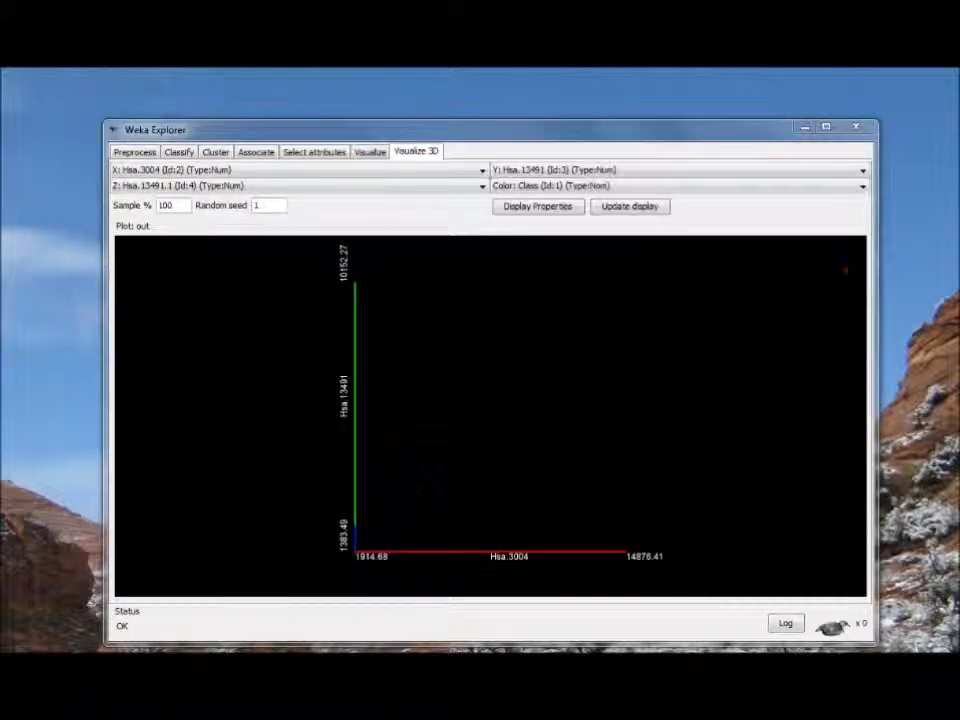
- Set the 3D plot's X, Y and Z axis colors to Magenta and the point size to 4.0, and update the display
left_click(540, 206)
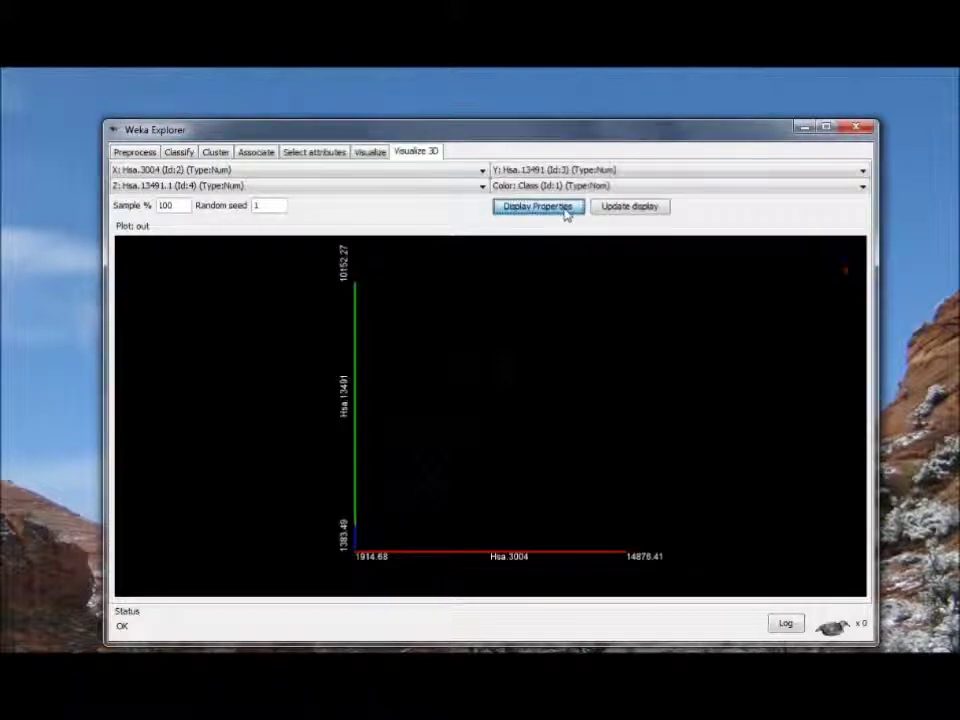
left_click_drag(5, 92, 86, 106)
left_click(222, 129)
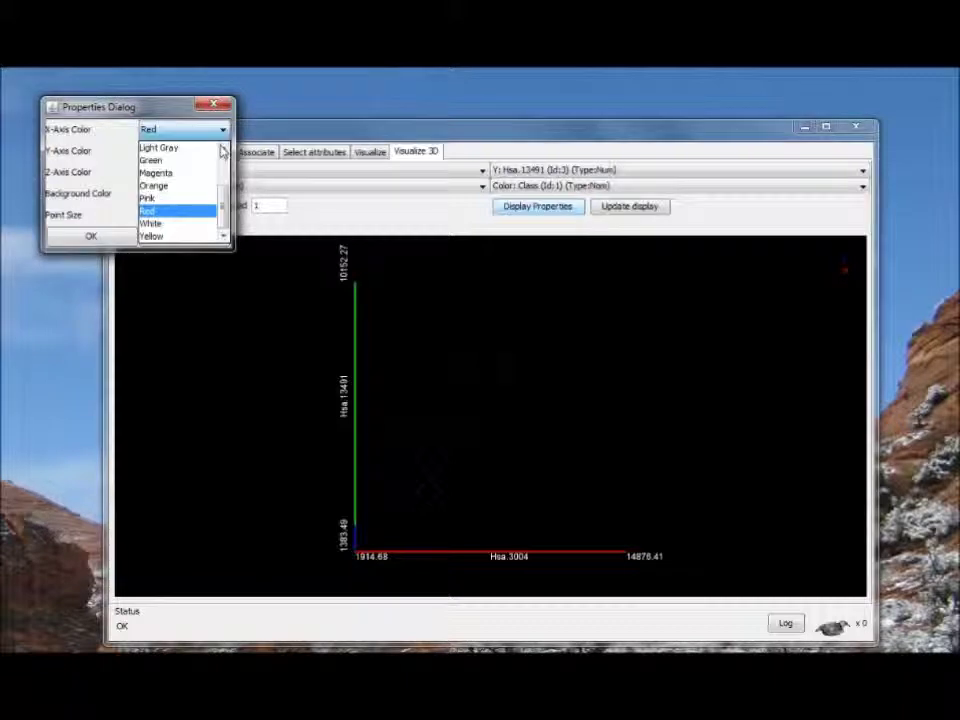
left_click(200, 173)
left_click(222, 150)
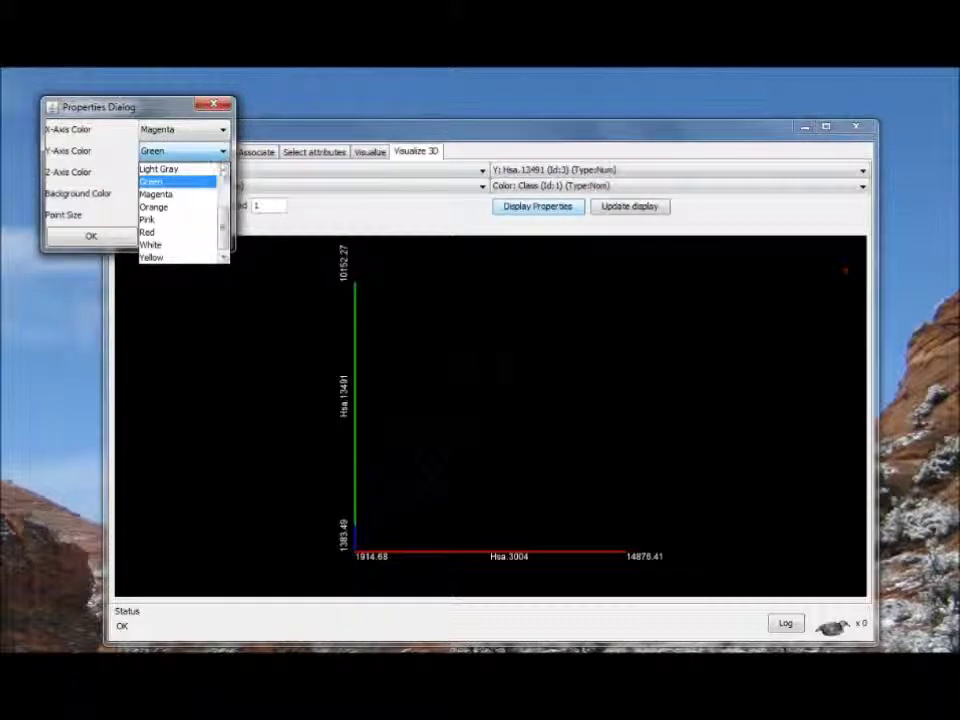
left_click(200, 195)
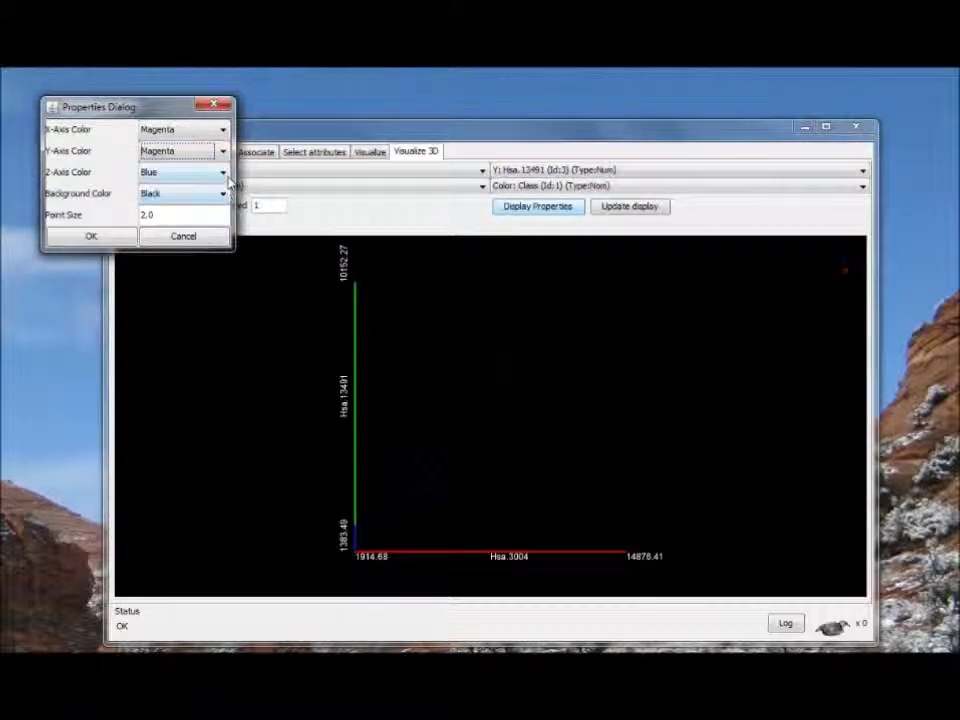
left_click(223, 172)
left_click(200, 266)
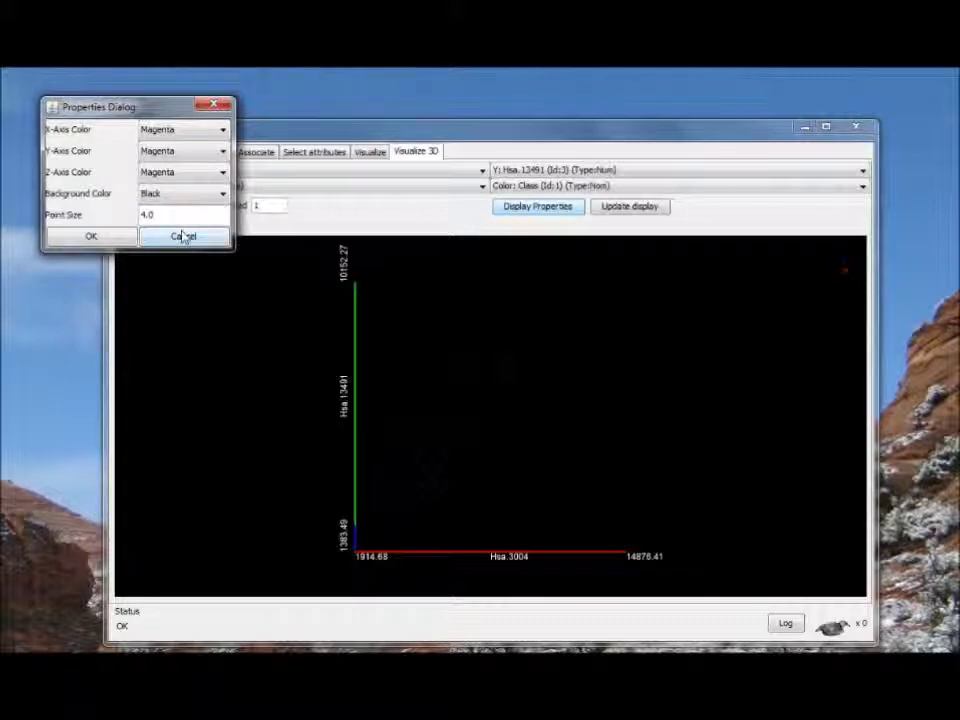
left_click(117, 237)
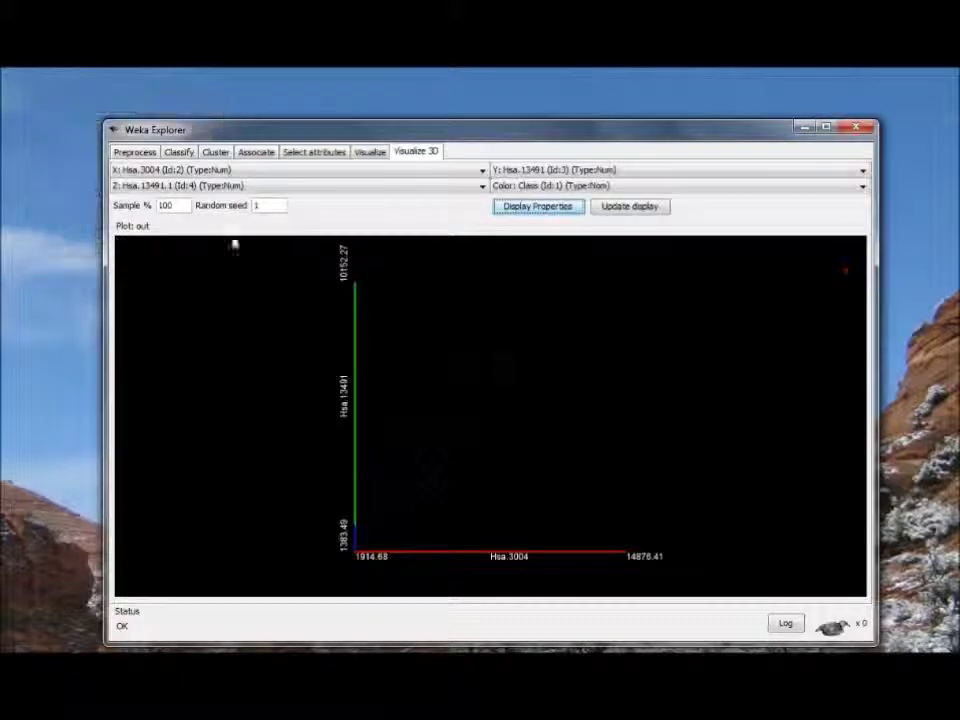
left_click(643, 209)
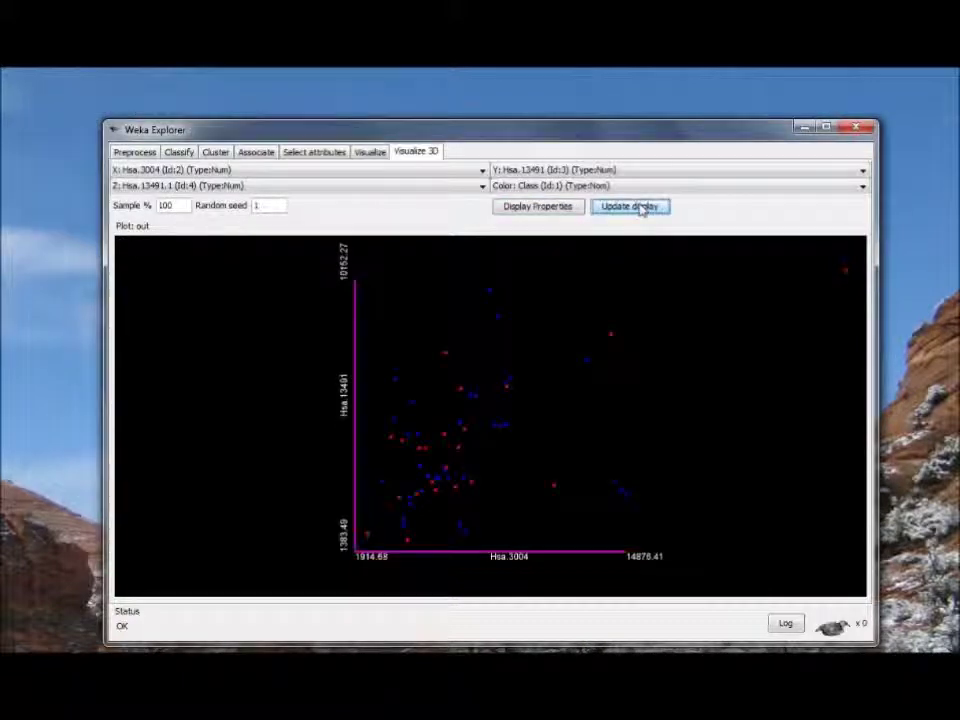
mouse_move(391, 525)
left_mouse_down()
mouse_move(417, 518)
mouse_move(414, 510)
mouse_move(506, 536)
mouse_move(467, 519)
mouse_move(461, 504)
mouse_move(490, 526)
mouse_move(409, 495)
mouse_move(452, 527)
mouse_move(407, 499)
mouse_move(396, 507)
left_mouse_up()
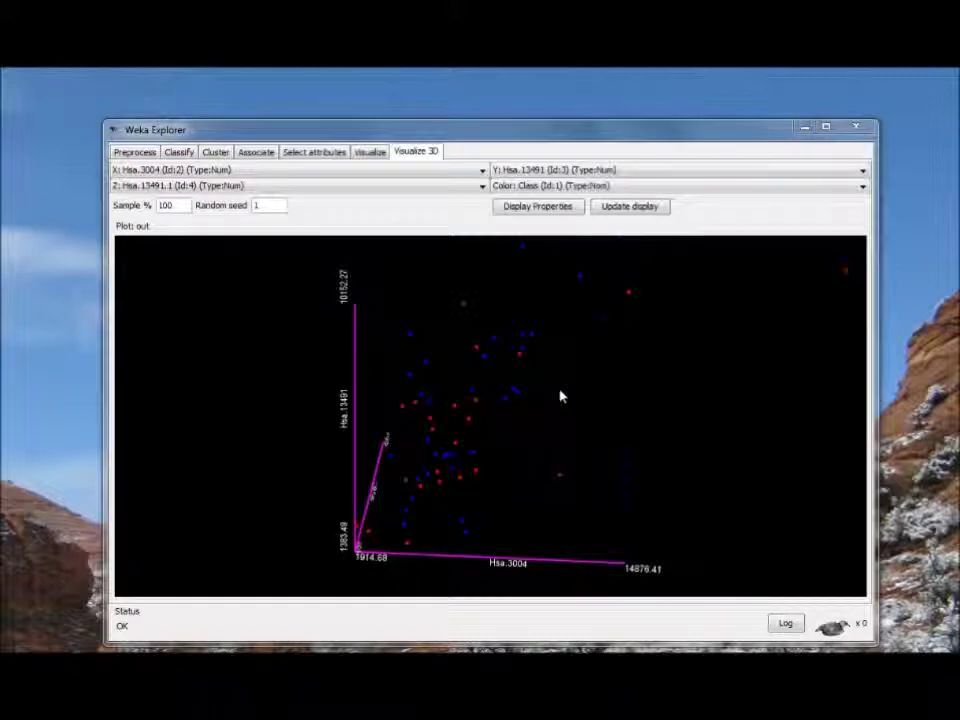
- Check the index numbers of the first three selected attributes in the attribute selection output
left_click(332, 156)
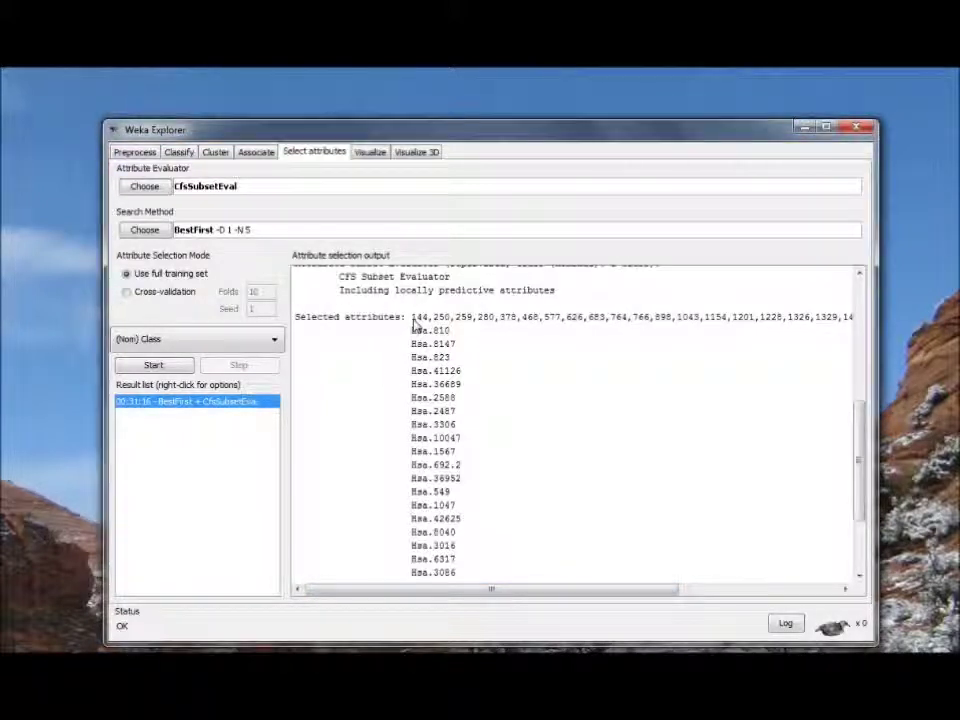
left_click_drag(422, 318, 477, 325)
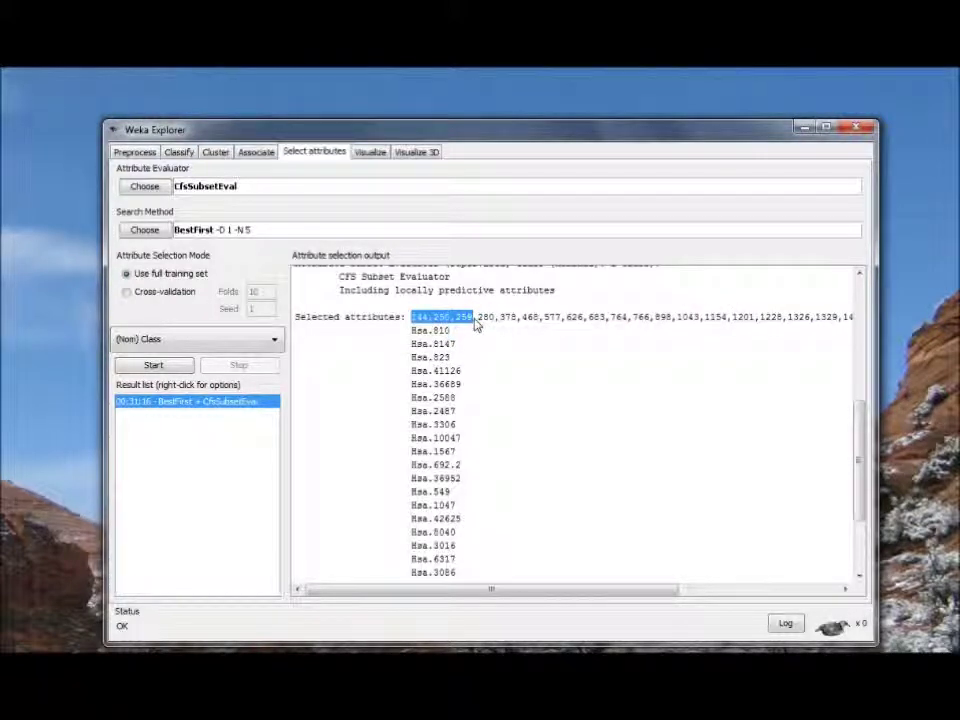
left_click(413, 154)
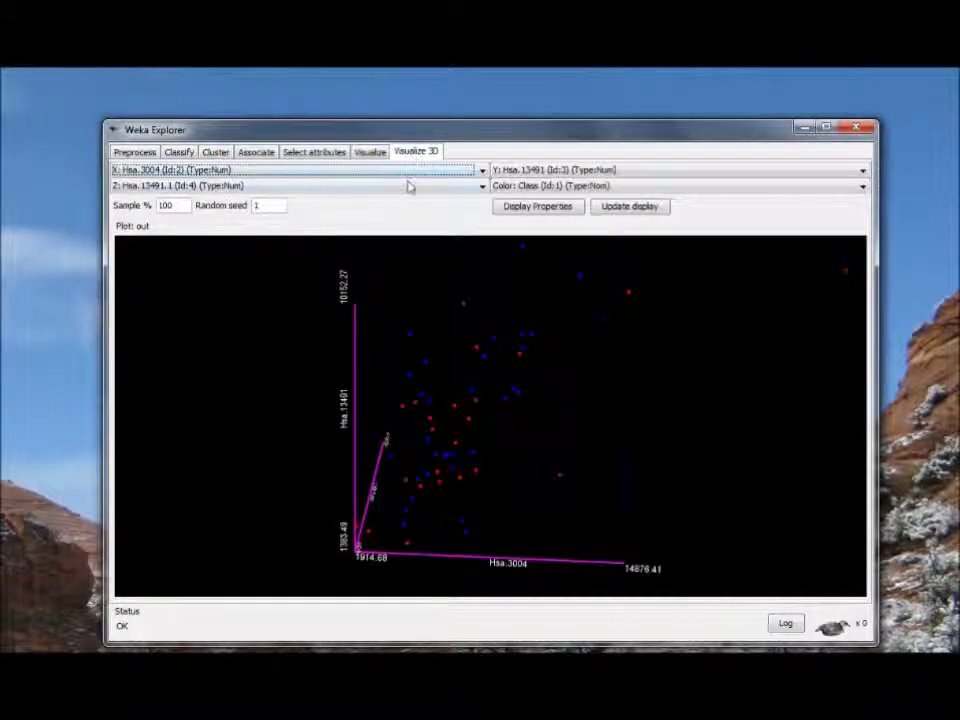
left_click(482, 171)
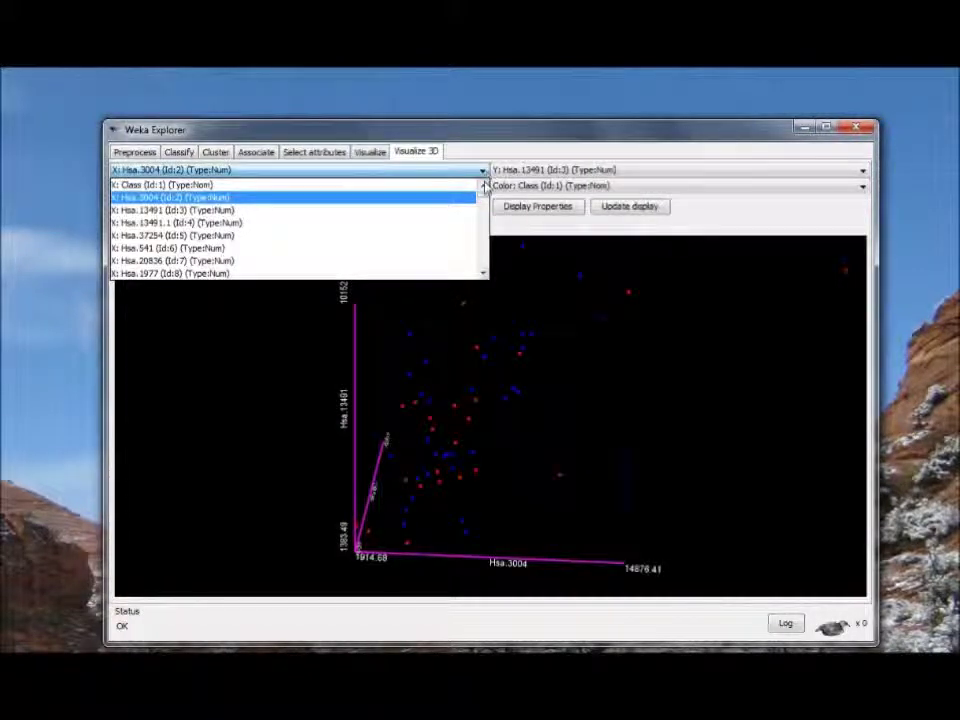
left_click(326, 156)
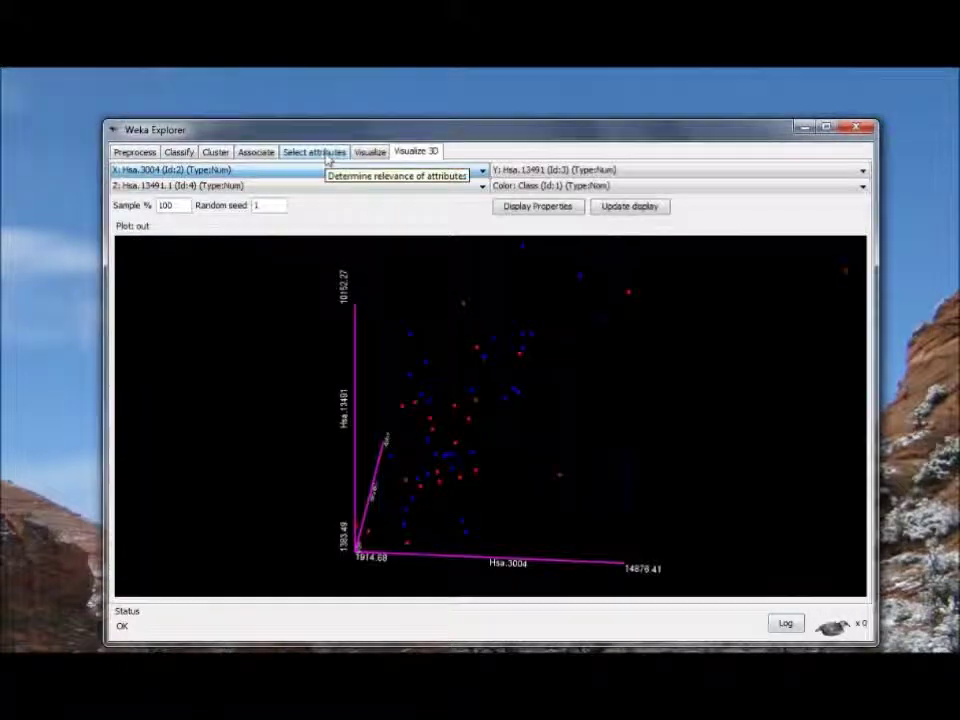
left_click(327, 158)
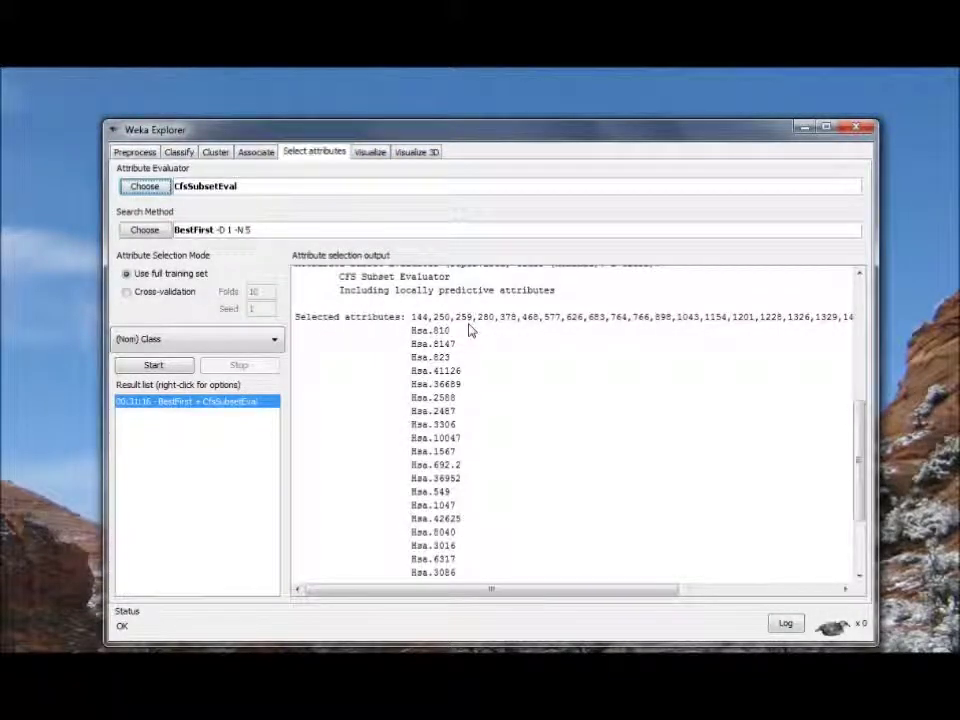
- Set the 3D plot's X axis to the first selected attribute, Hsa.810 (Id:144)
left_click(418, 155)
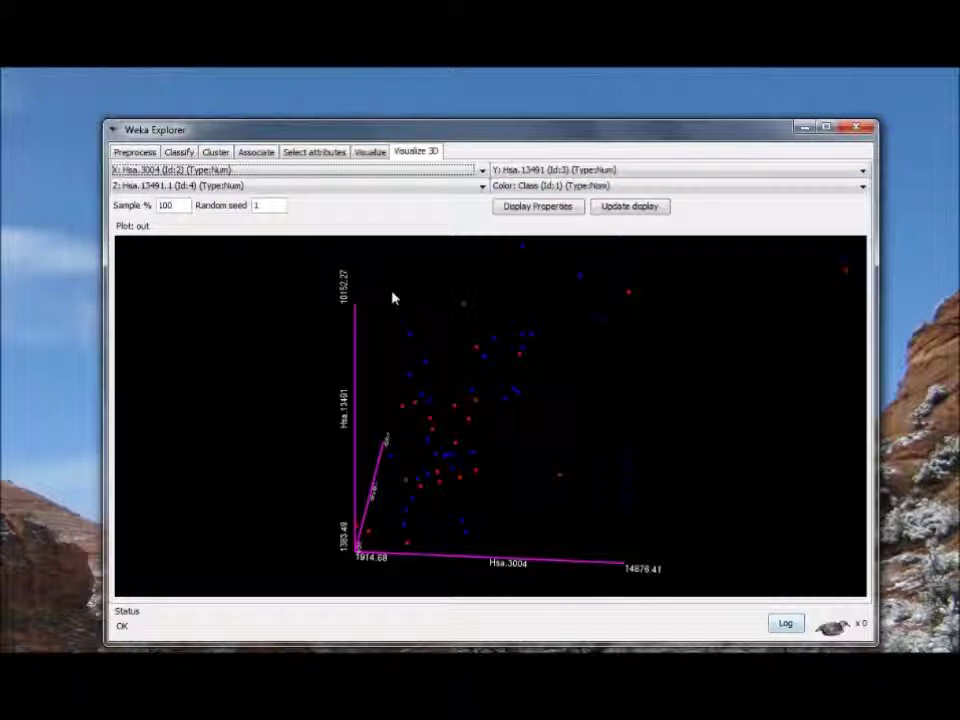
left_click(483, 172)
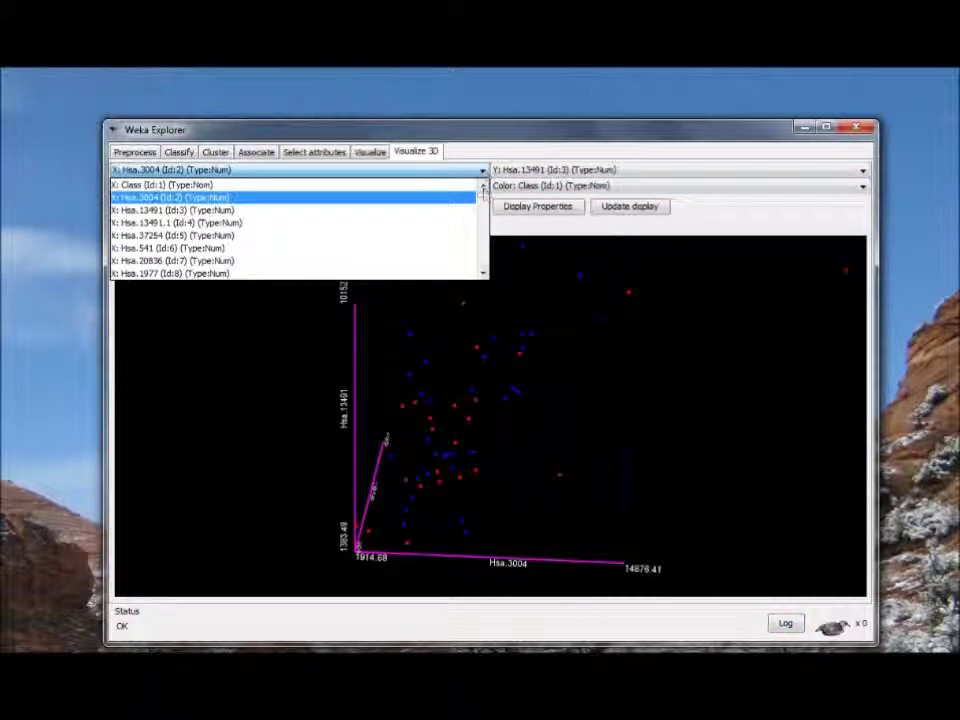
scroll(360, 238, "down", 4)
scroll(360, 238, "down", 9)
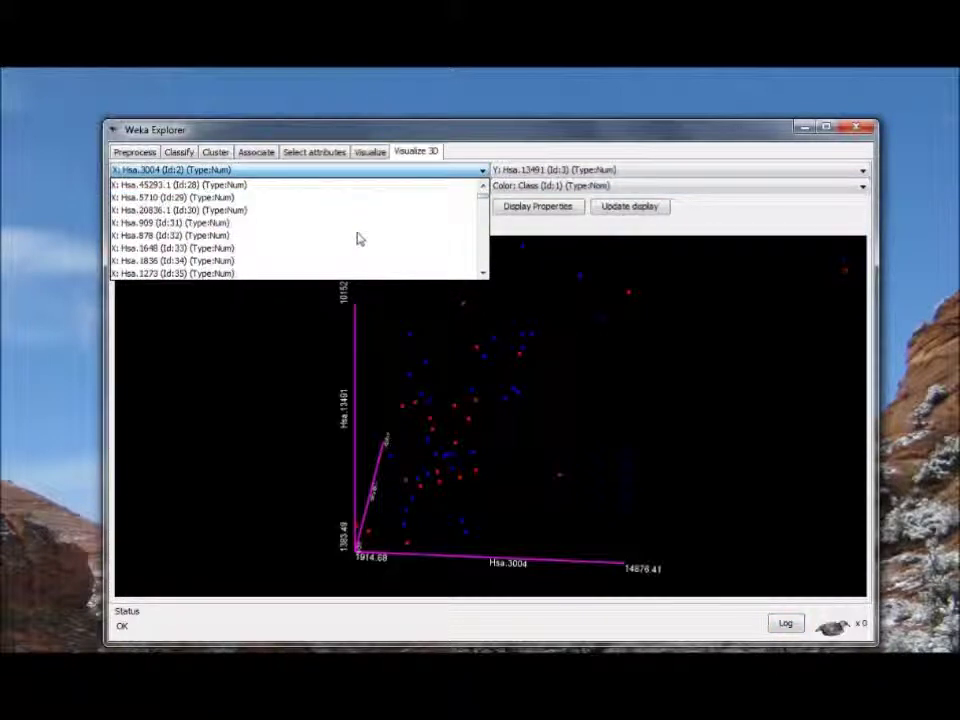
scroll(360, 238, "down", 20)
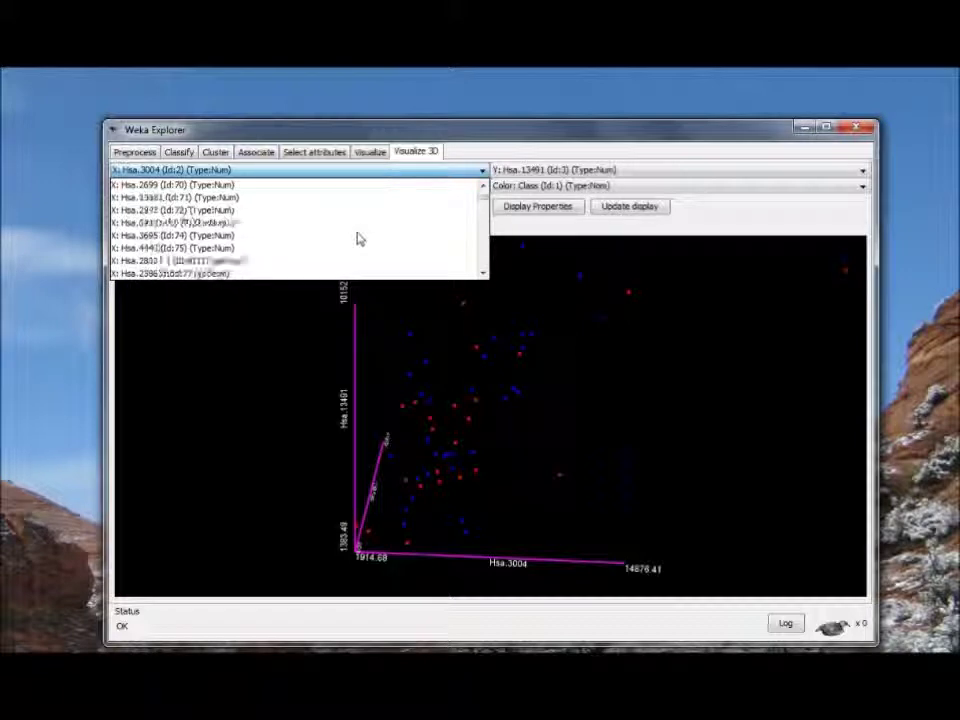
scroll(360, 238, "down", 9)
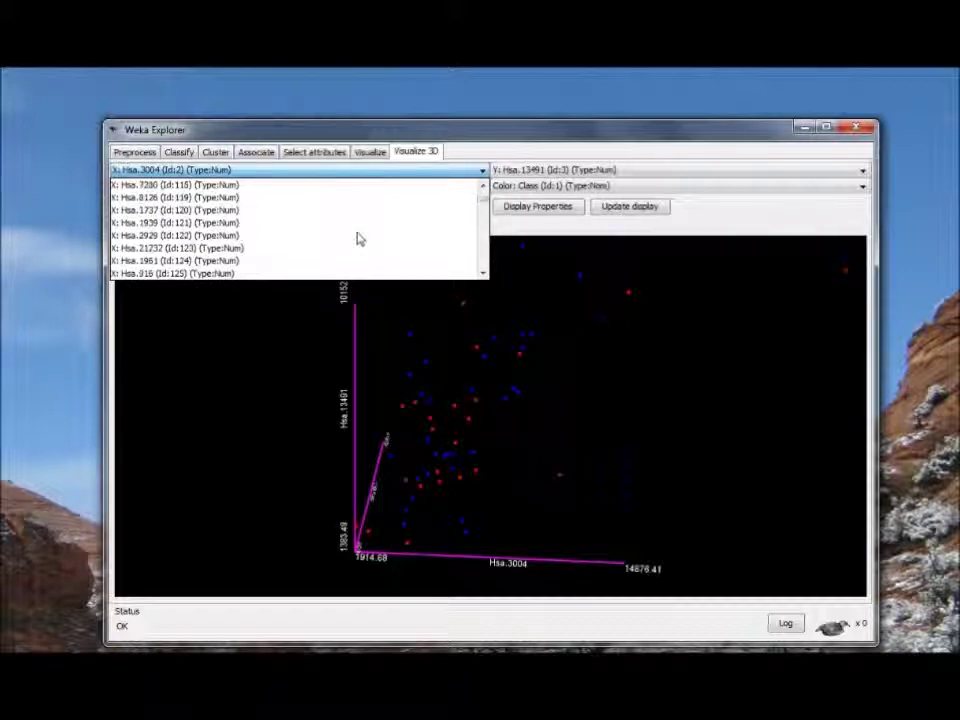
scroll(360, 238, "down", 5)
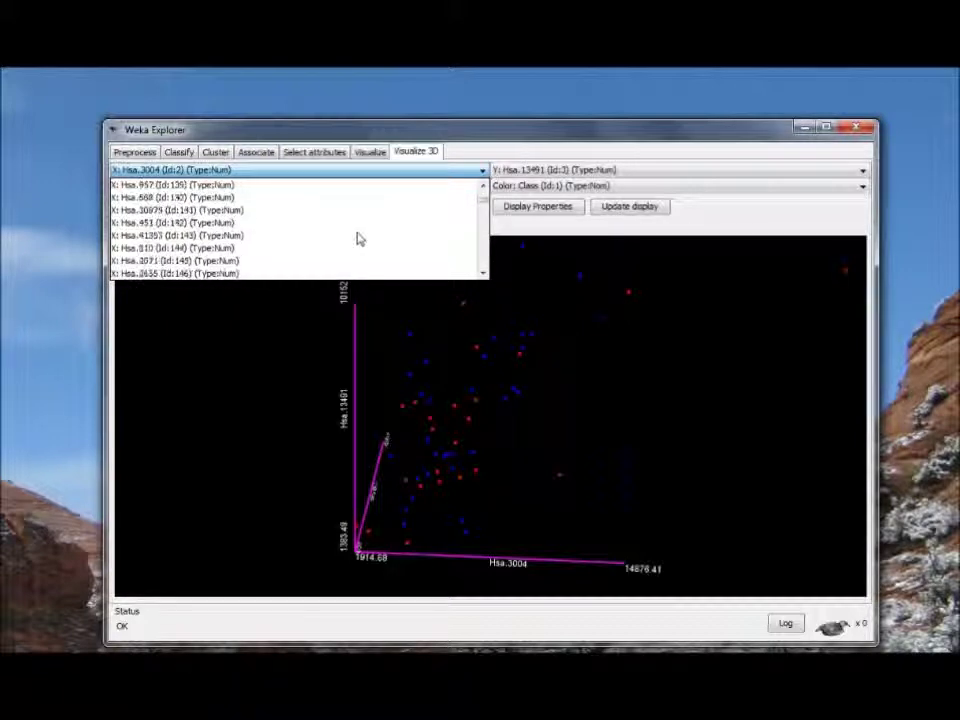
left_click(343, 248)
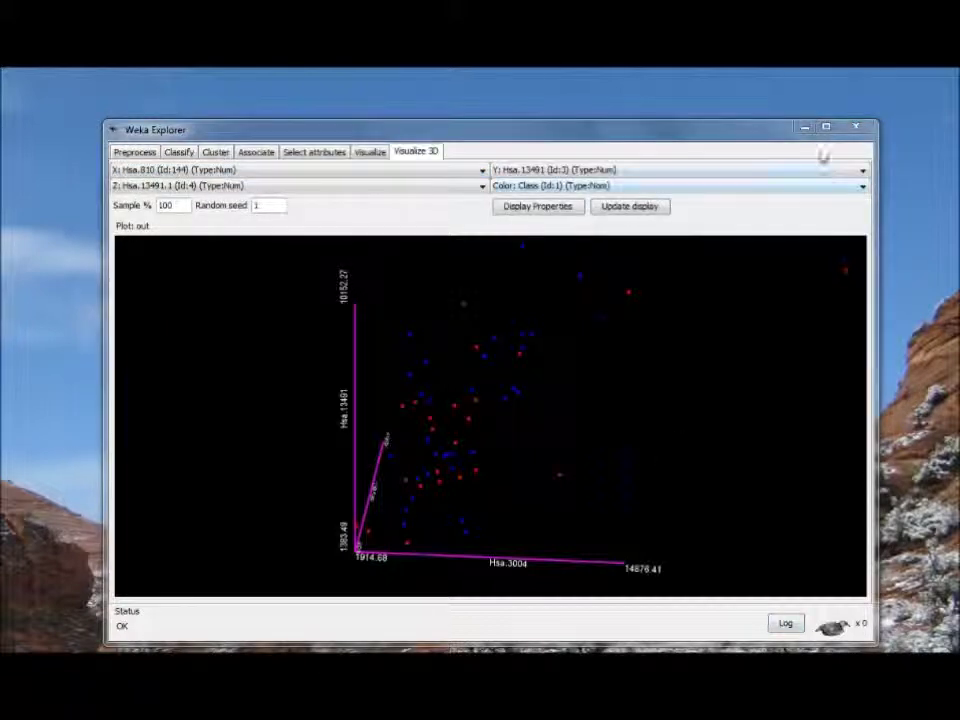
- Set the 3D plot's Y axis to the second selected attribute, Hsa.8147 (Id:250)
left_click(863, 171)
scroll(731, 231, "down", 3)
scroll(731, 231, "down", 20)
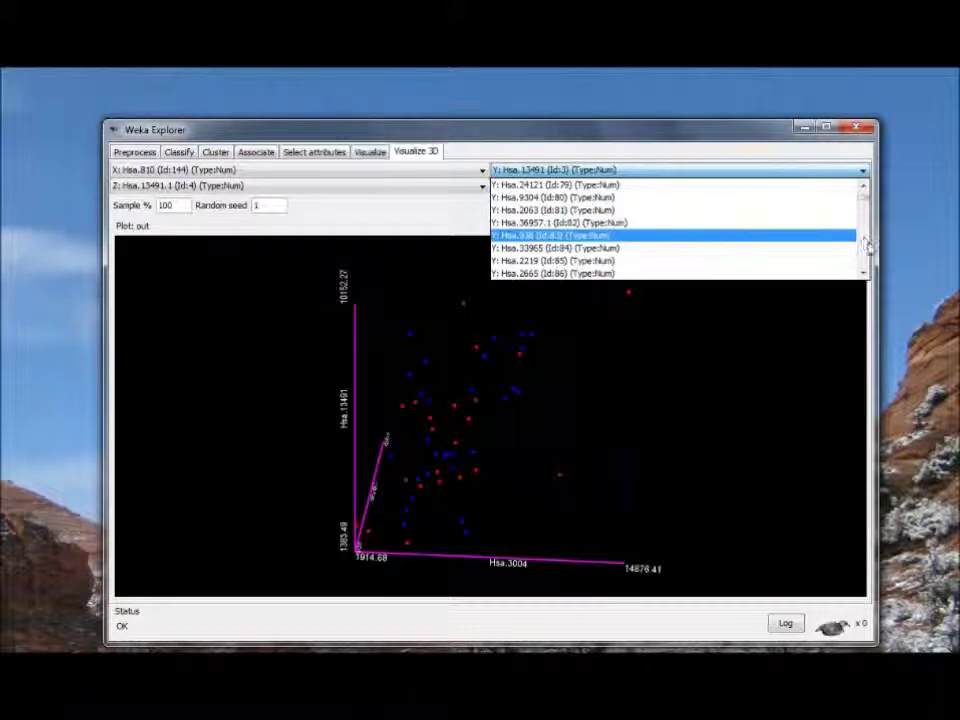
scroll(866, 251, "down", 20)
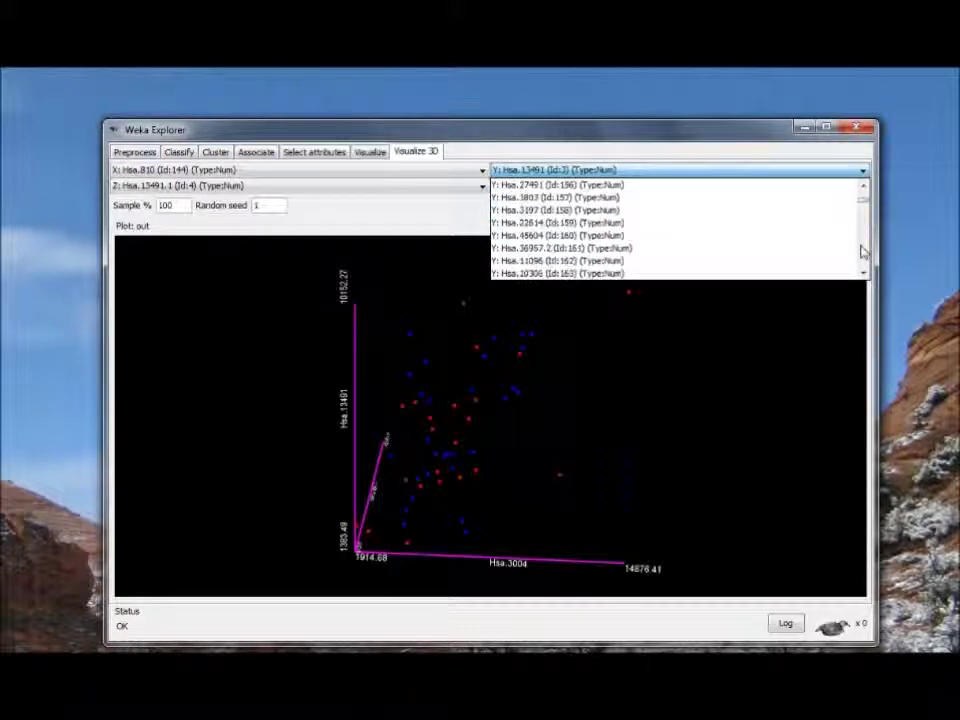
scroll(866, 251, "down", 20)
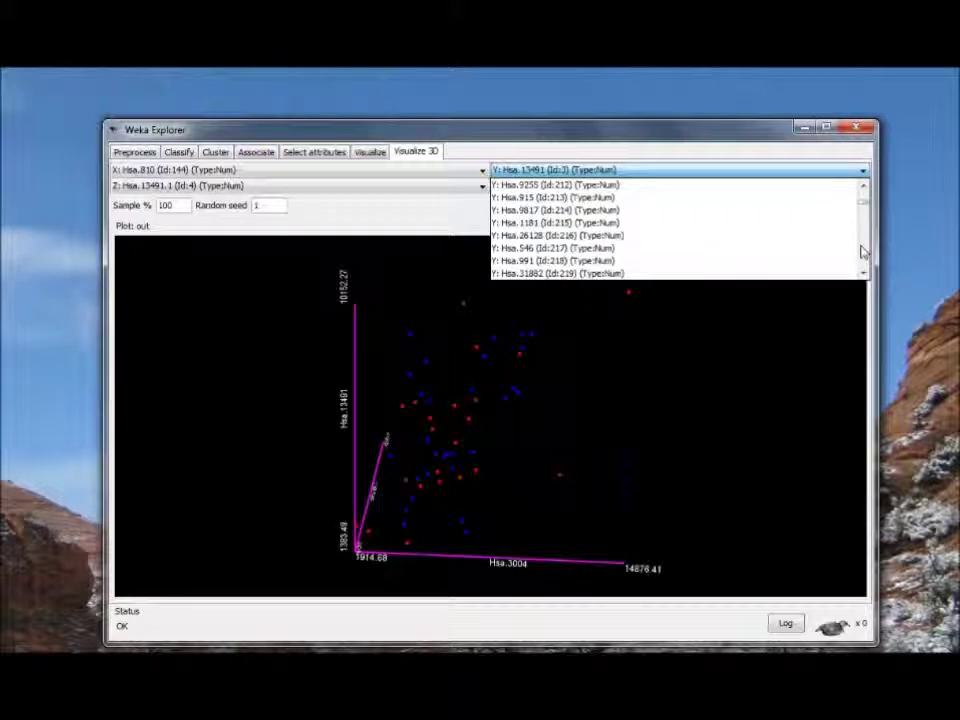
scroll(864, 252, "down", 7)
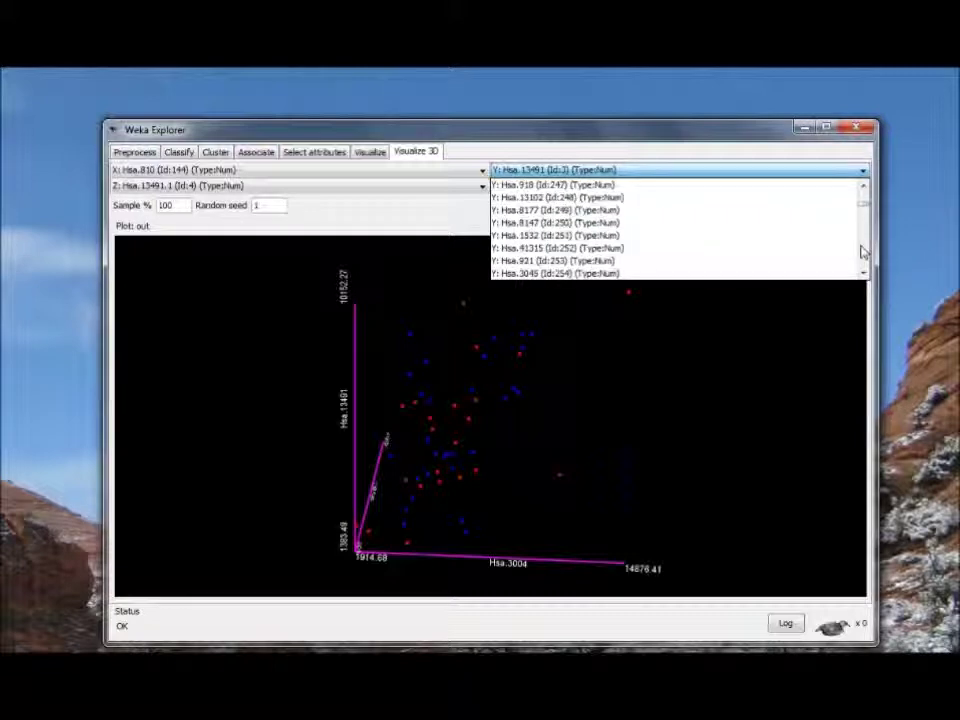
left_click(782, 226)
- Set the Z axis to the third selected attribute, Hsa.823 (Id:259), and update the 3D display
left_click(430, 186)
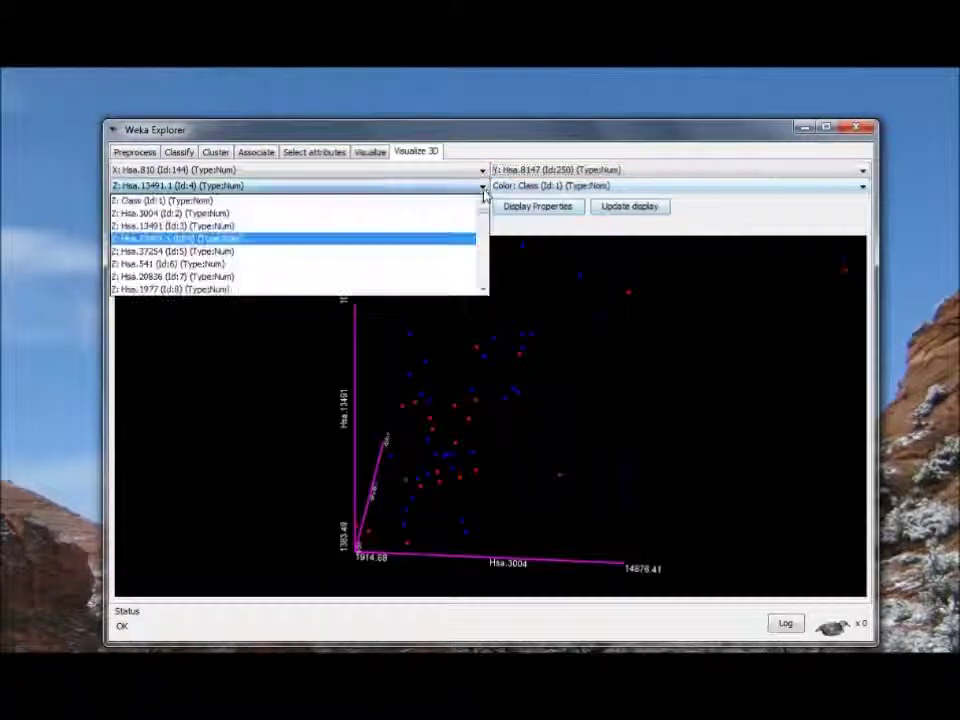
left_click_drag(484, 208, 483, 226)
scroll(383, 242, "up", 13)
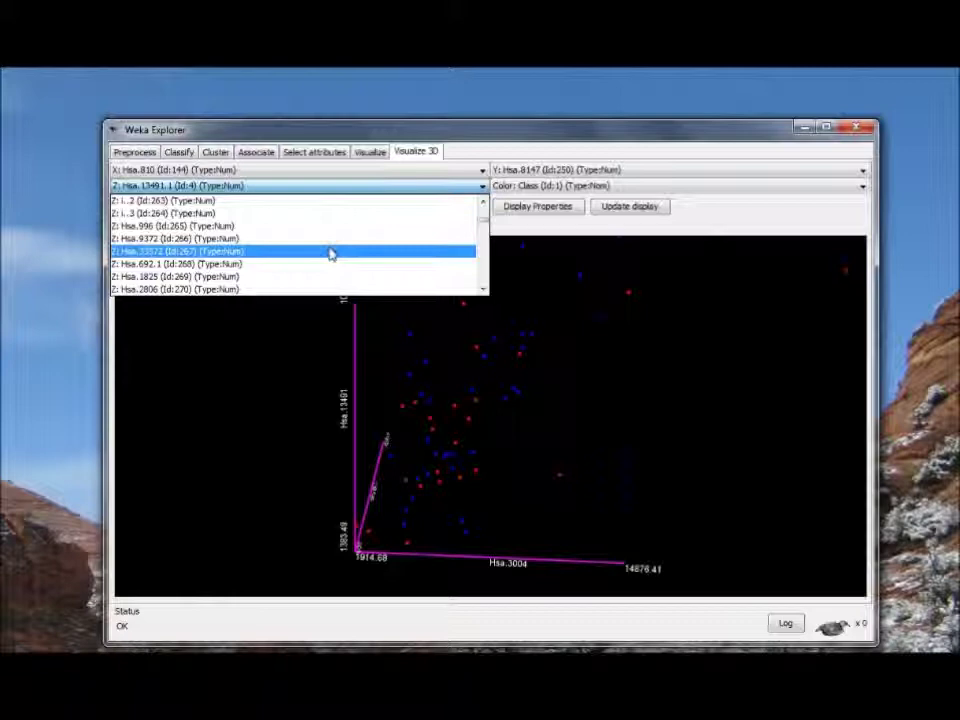
scroll(260, 242, "up", 1)
scroll(260, 242, "up", 2)
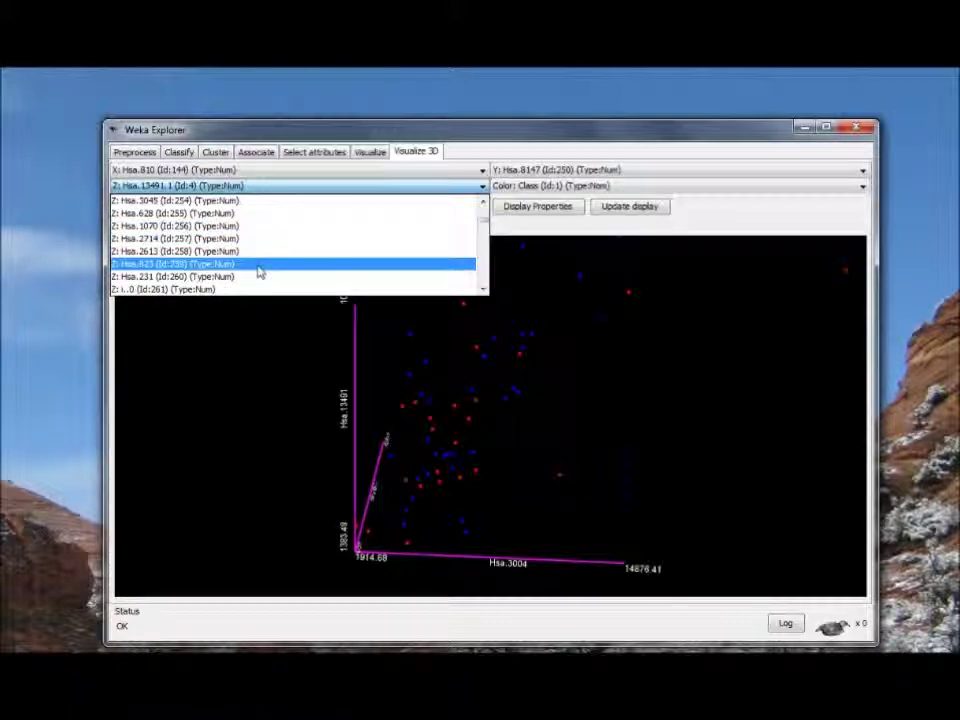
left_click(259, 264)
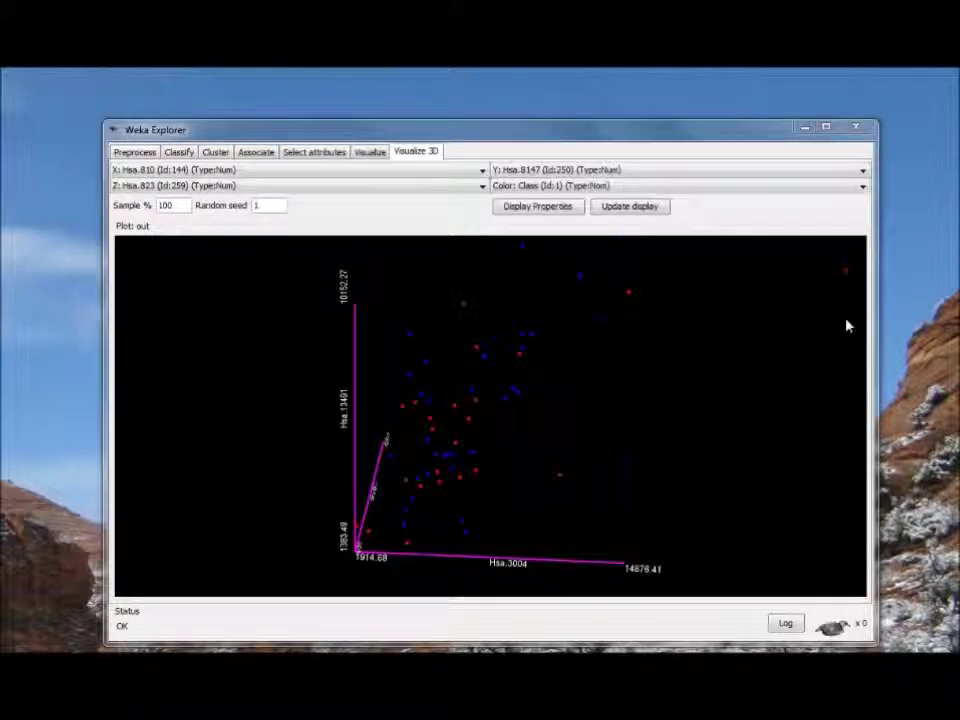
left_click(645, 210)
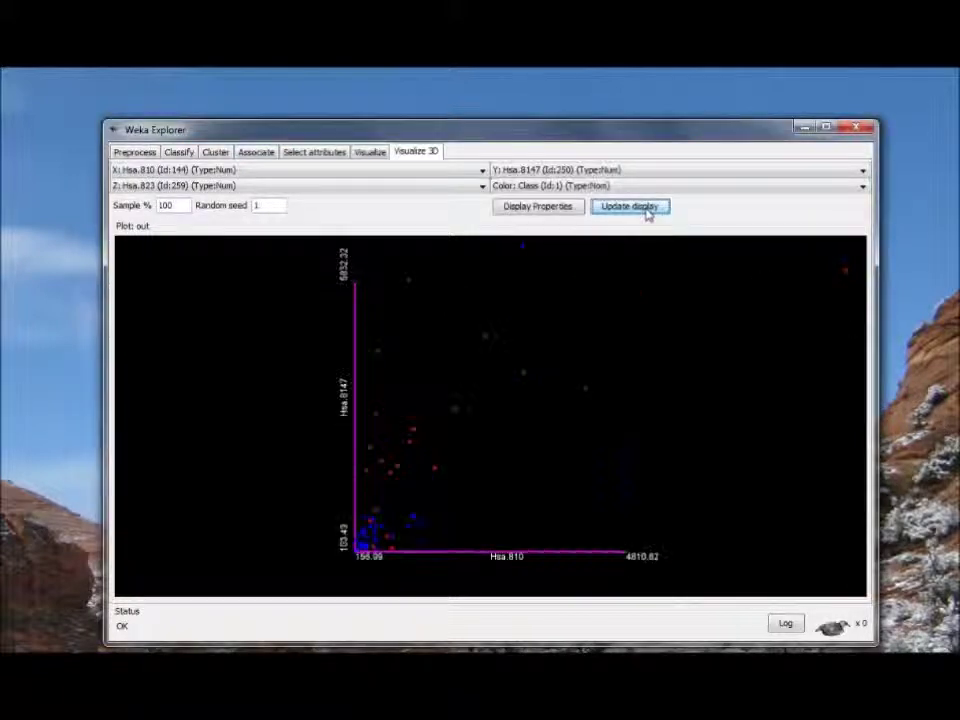
- Rotate and pan the plot of the three selected genes to examine how the classes separate
left_click_drag(390, 530, 488, 517)
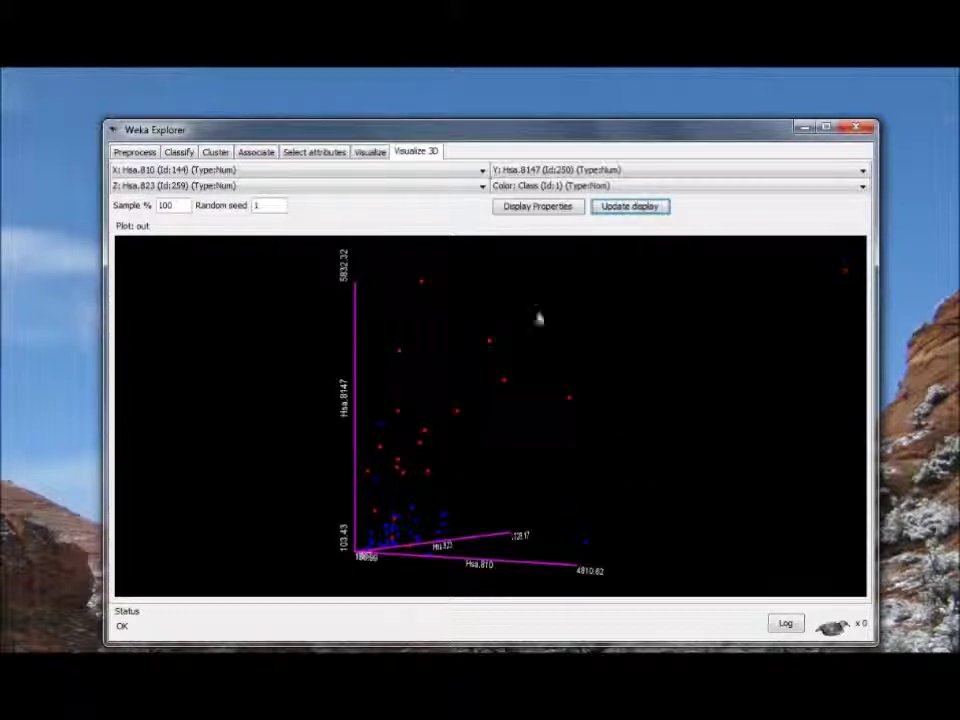
left_click_drag(521, 546, 426, 428)
left_click_drag(426, 476, 815, 561)
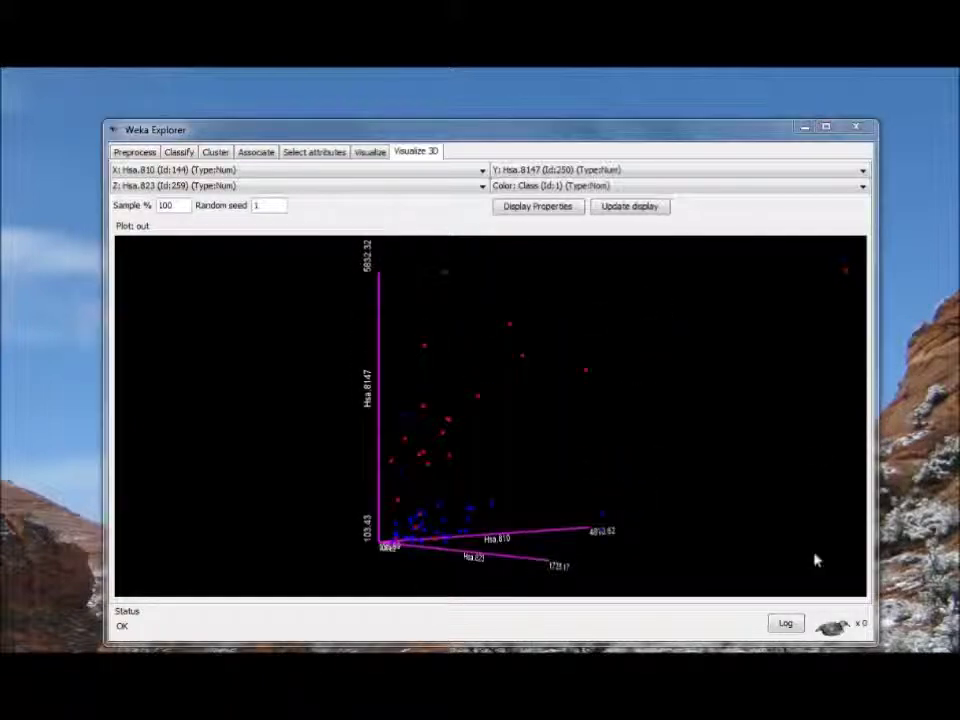
- Color the points by the numeric attribute Hsa.13491.1 (Id:4), update the display and rotate the plot to inspect it
left_click(863, 187)
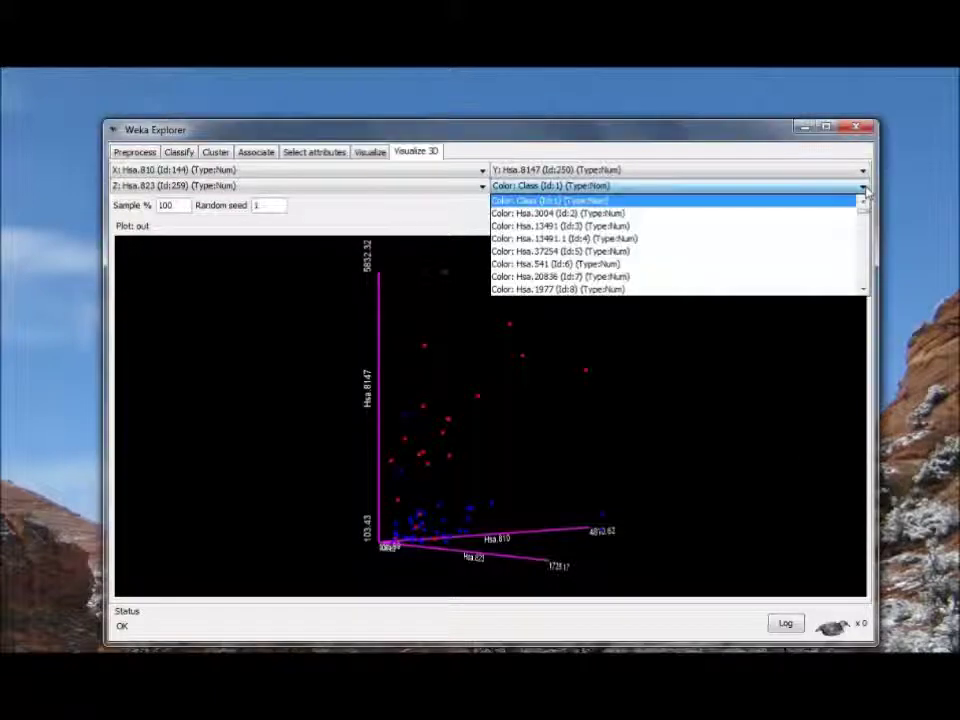
left_click(808, 242)
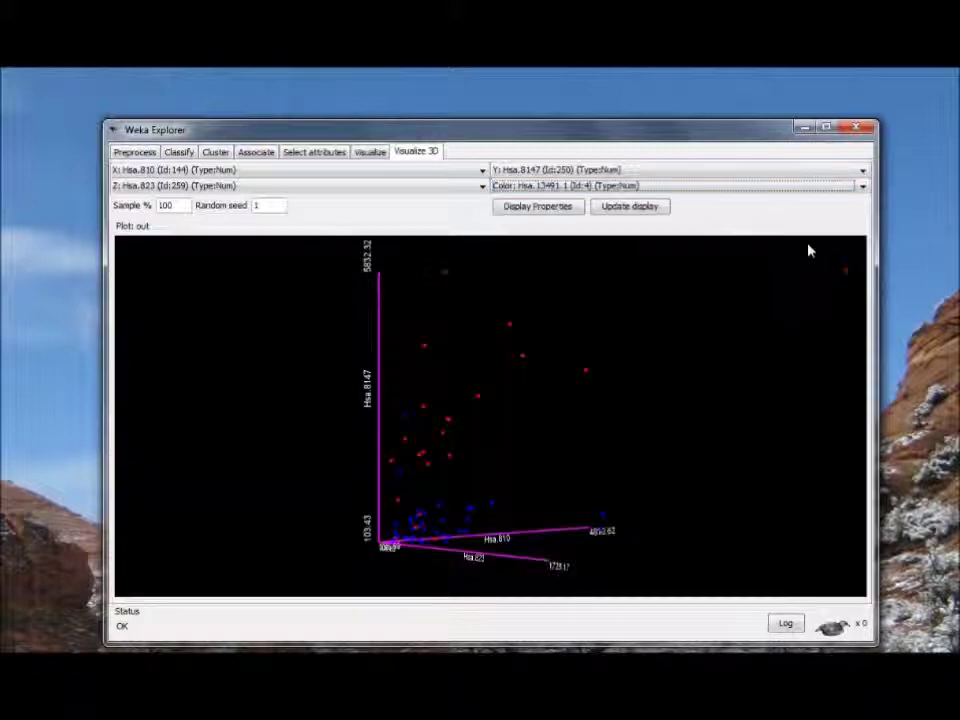
left_click(650, 208)
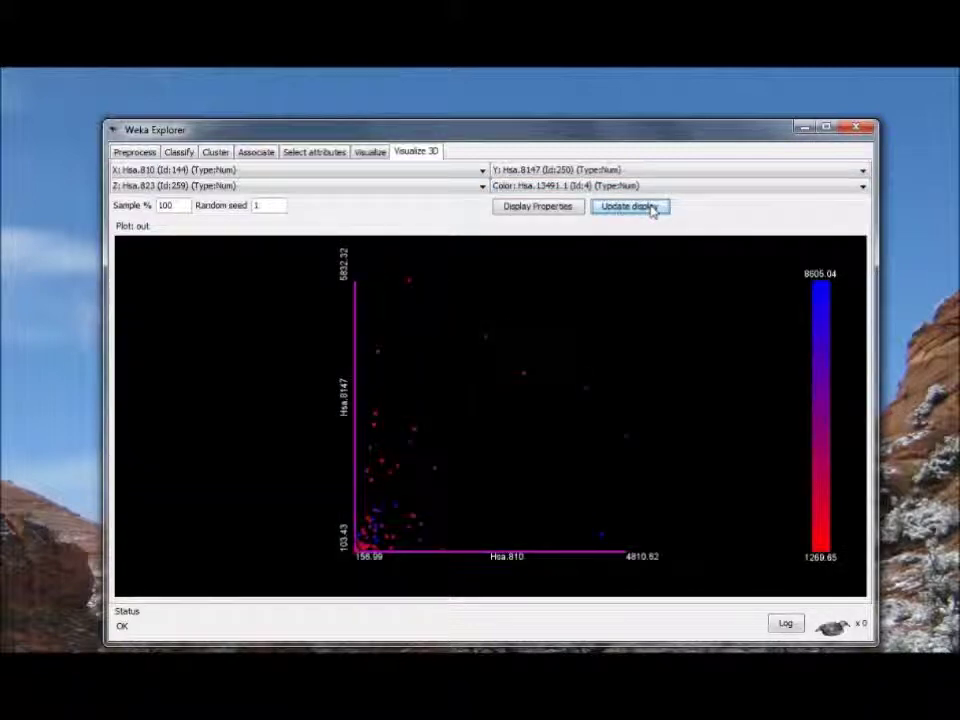
left_click_drag(446, 501, 474, 494)
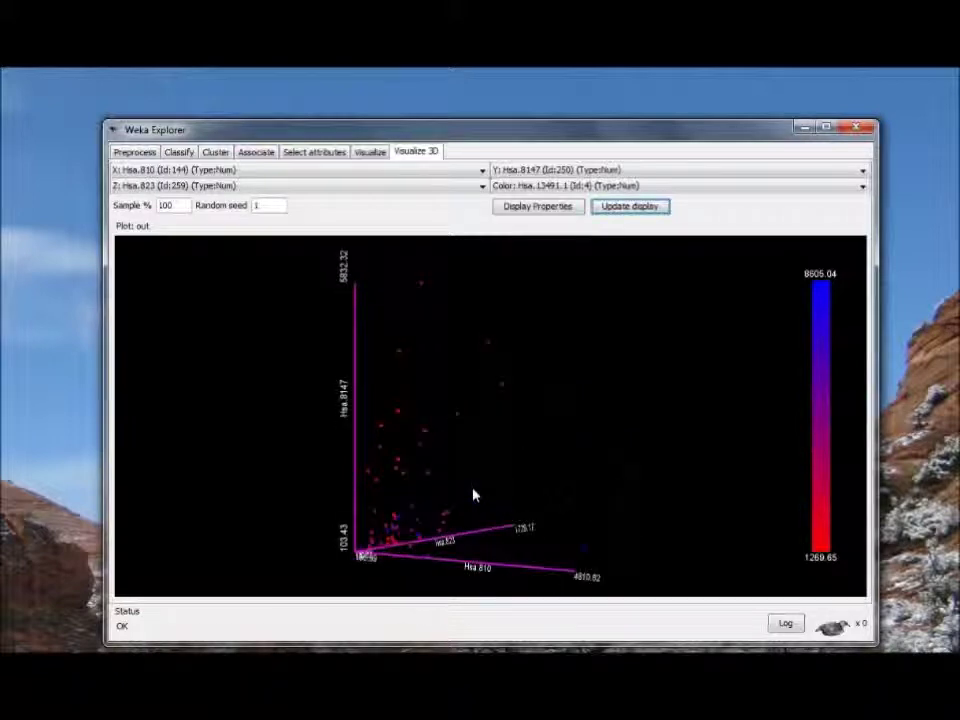